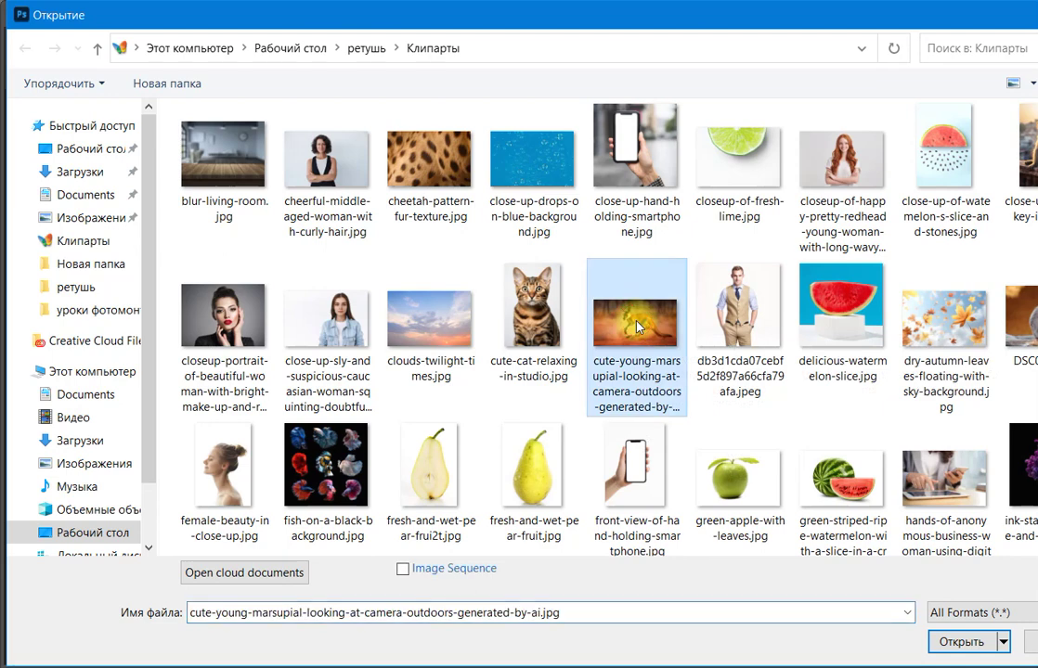
Step: Open blur-living-room.jpg and the kangaroo image cute-young-marsupial-looking-at-camera-outdoors-generated-by-ai.jpg together
ctrl+click(226, 183)
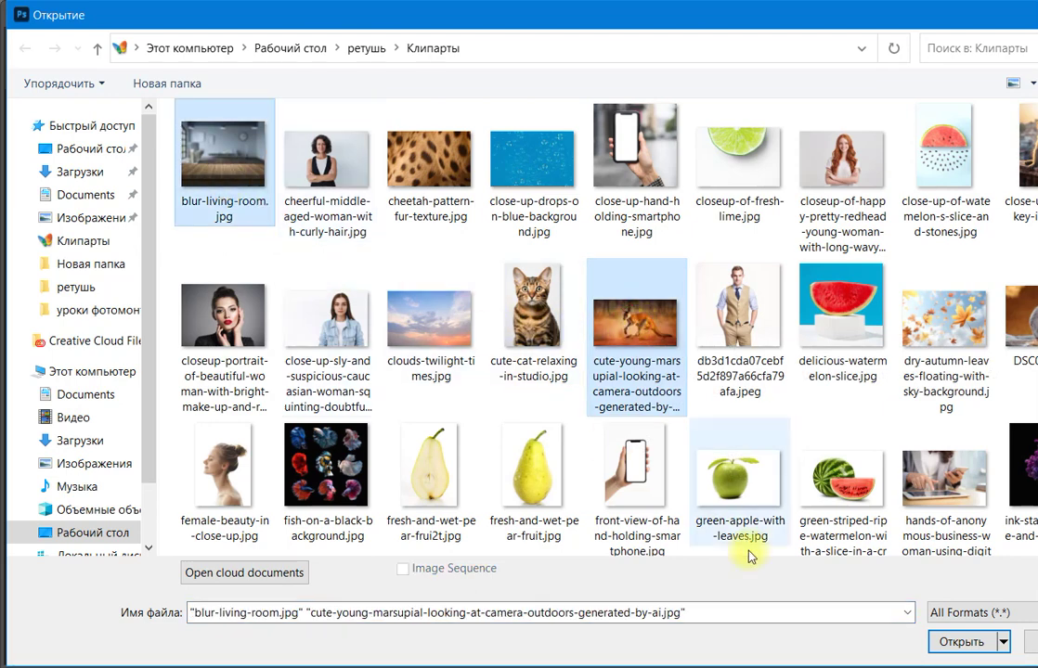
click(950, 646)
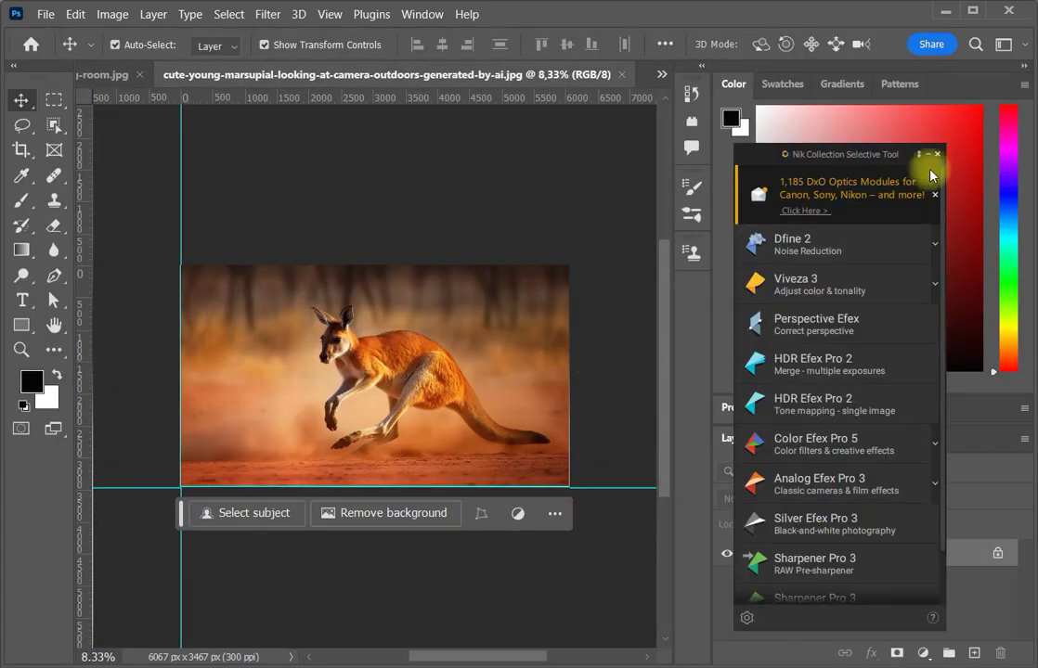
Step: Close the Nik Collection Selective Tool window and enlarge the Layers panel by shrinking the Color panel
click(937, 154)
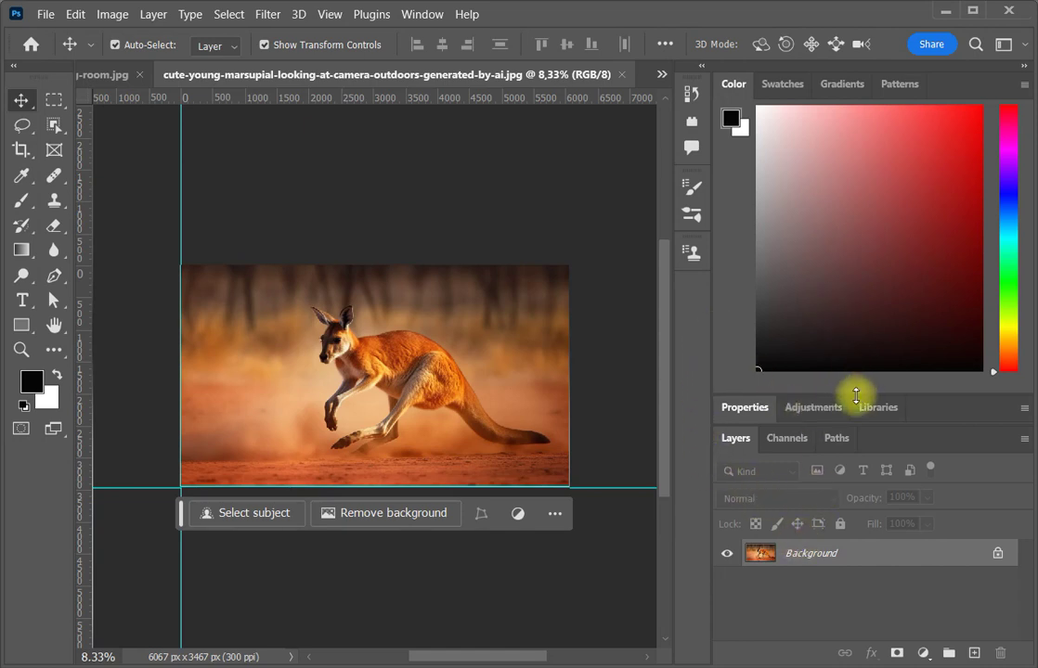
drag(856, 397, 864, 162)
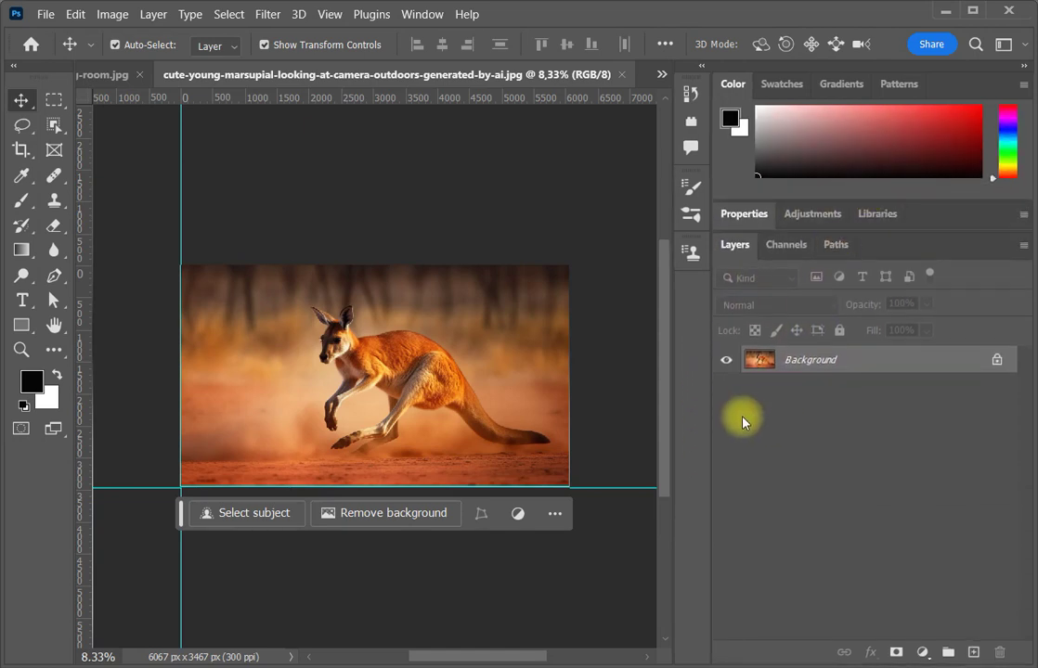
Step: In blur-living-room.jpg, draw a closed four-point black Pen tool shape across the wooden tabletop, about 4581 by 784 px
click(104, 74)
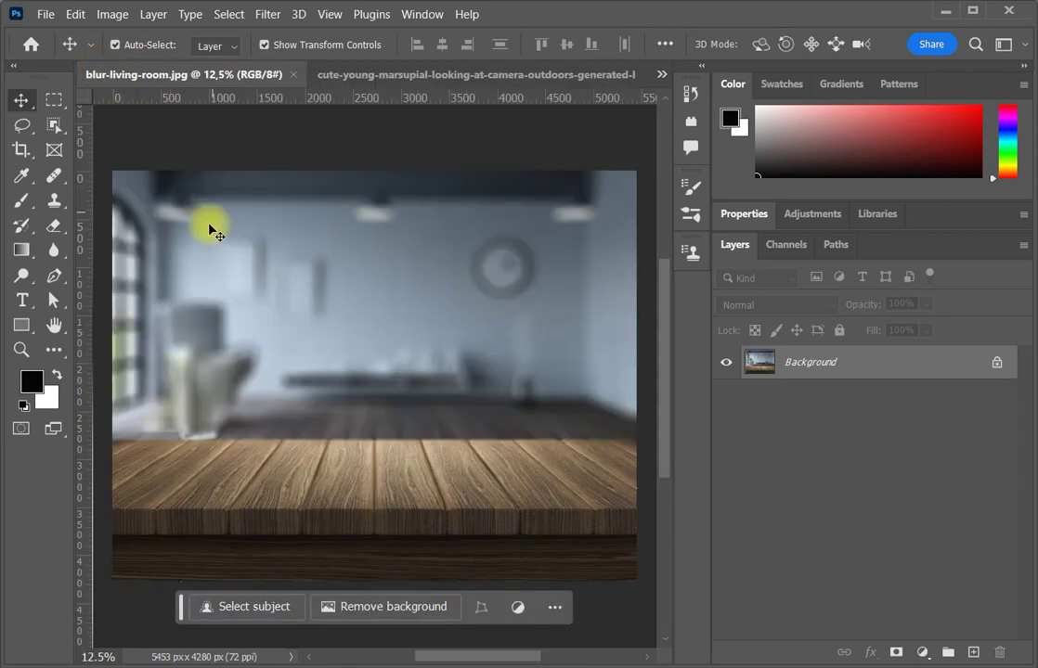
click(56, 278)
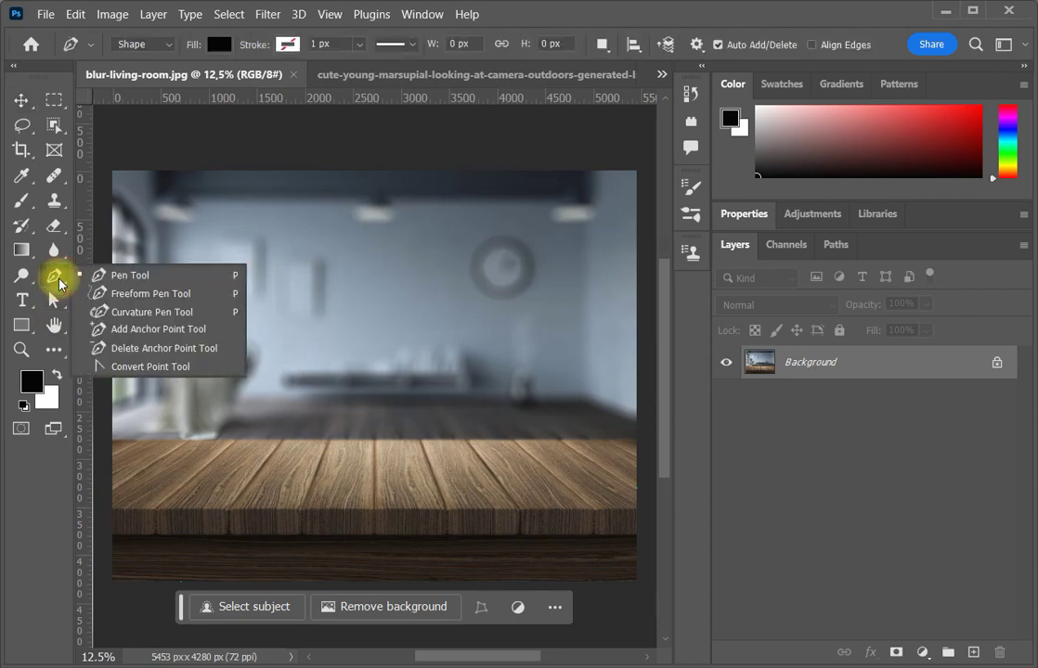
click(127, 274)
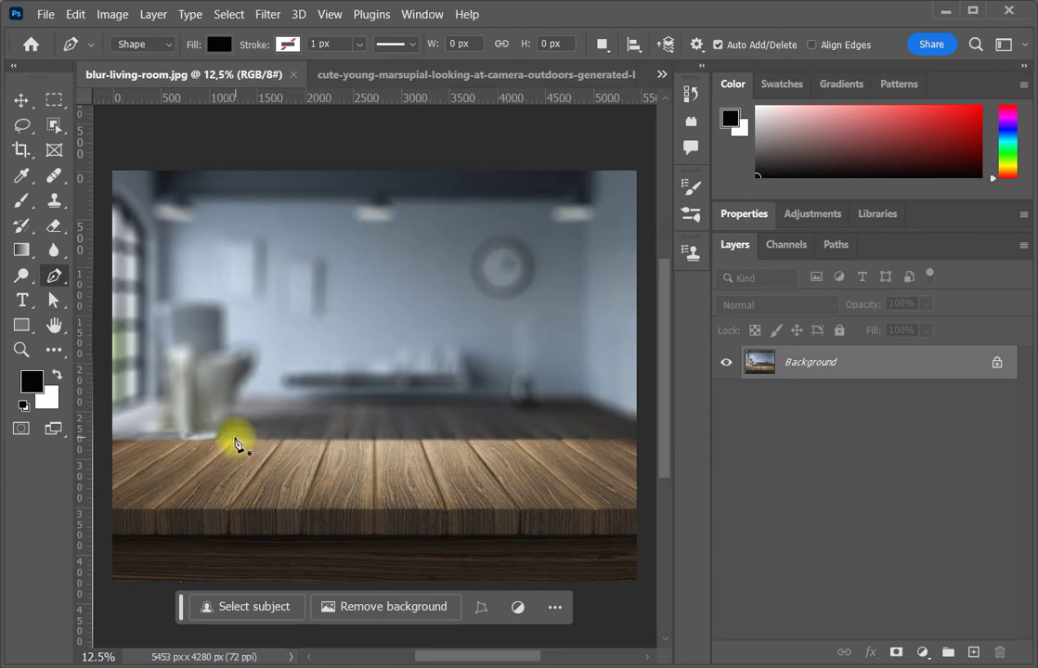
click(234, 436)
click(153, 510)
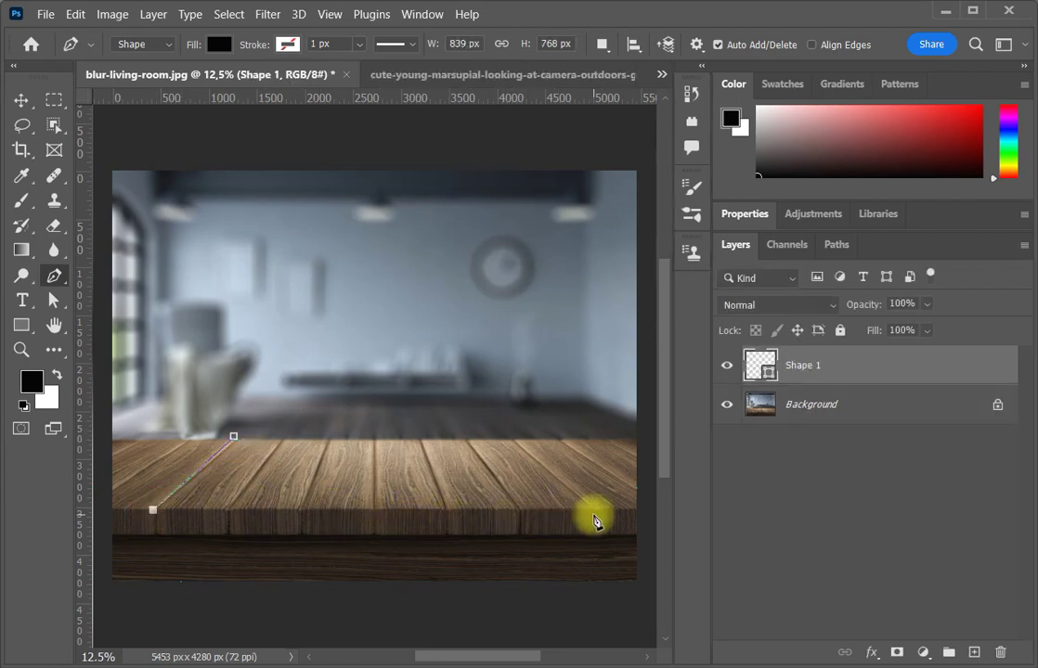
click(165, 45)
click(167, 44)
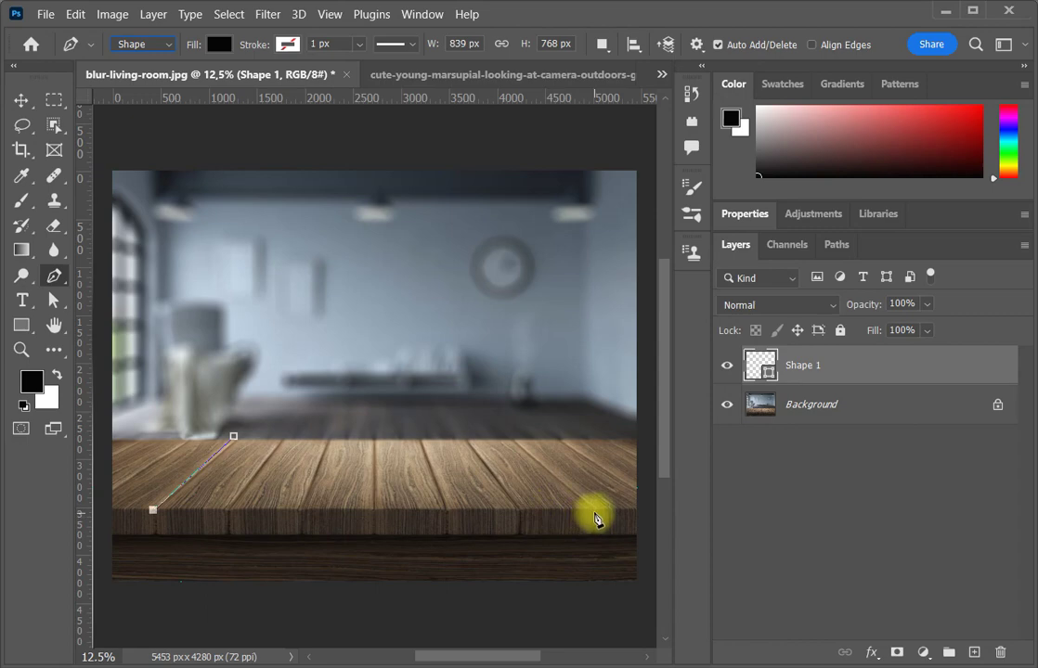
click(593, 510)
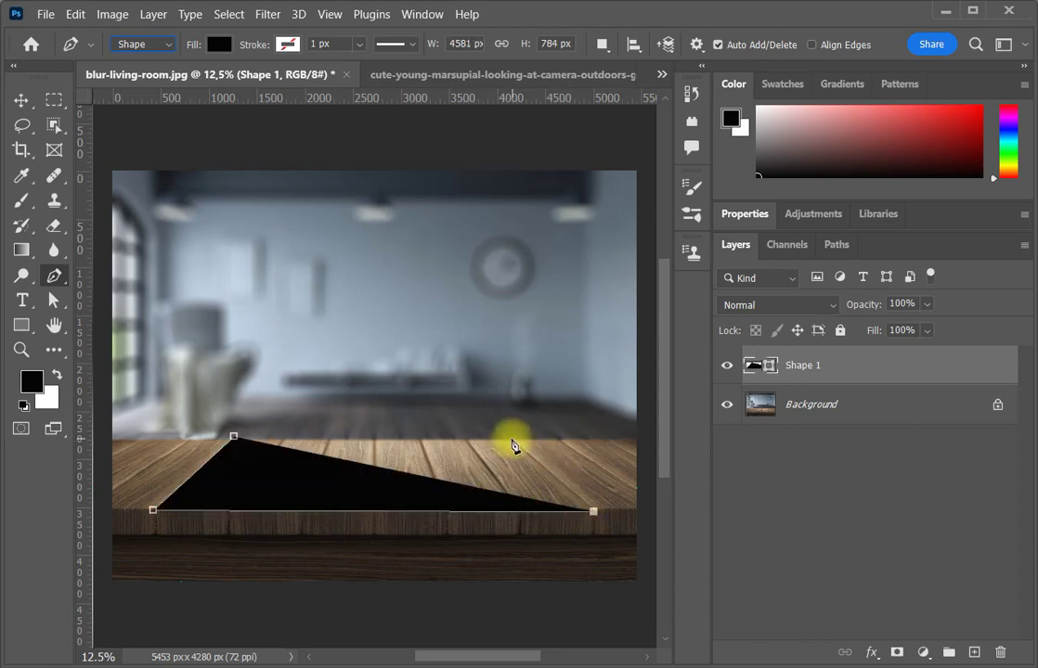
click(512, 439)
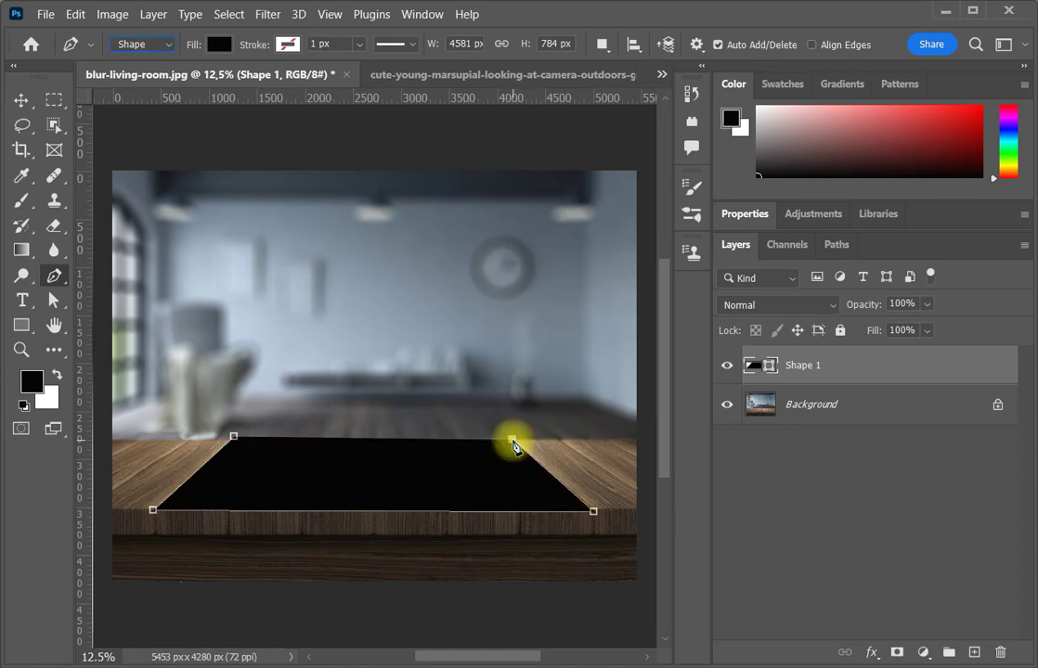
click(234, 438)
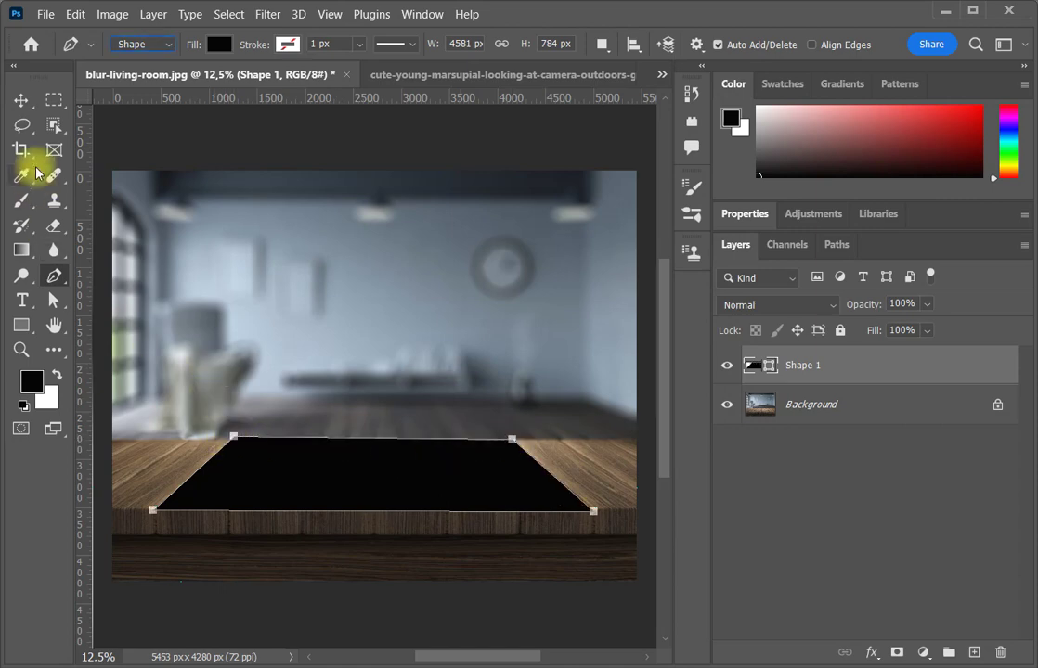
Step: Copy the kangaroo image into the living-room document as a layer above the shape and close the kangaroo document
click(21, 100)
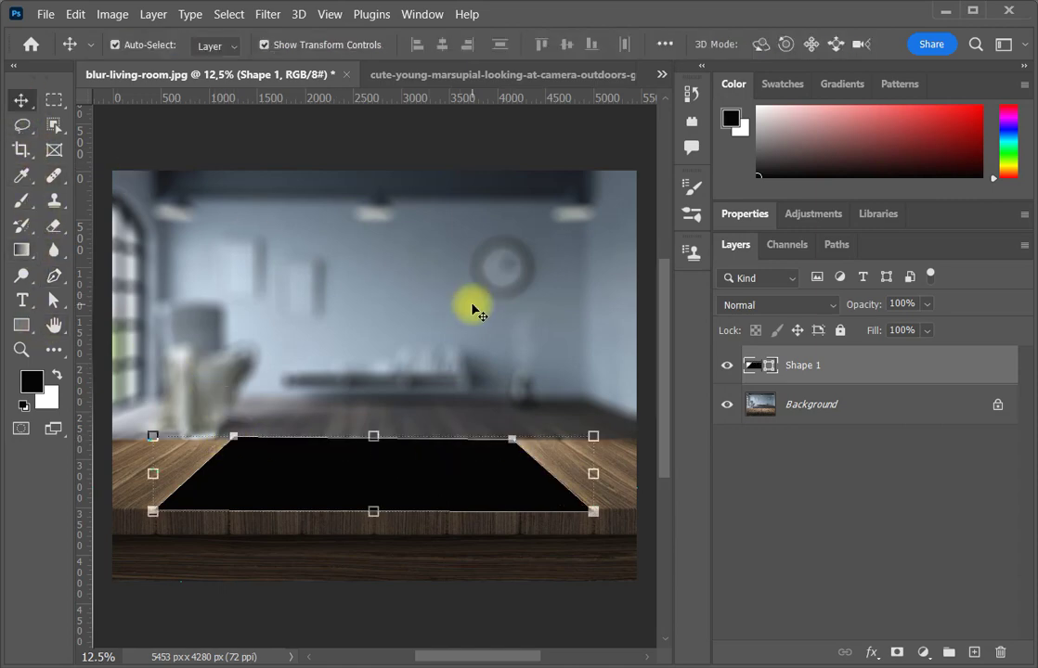
click(489, 74)
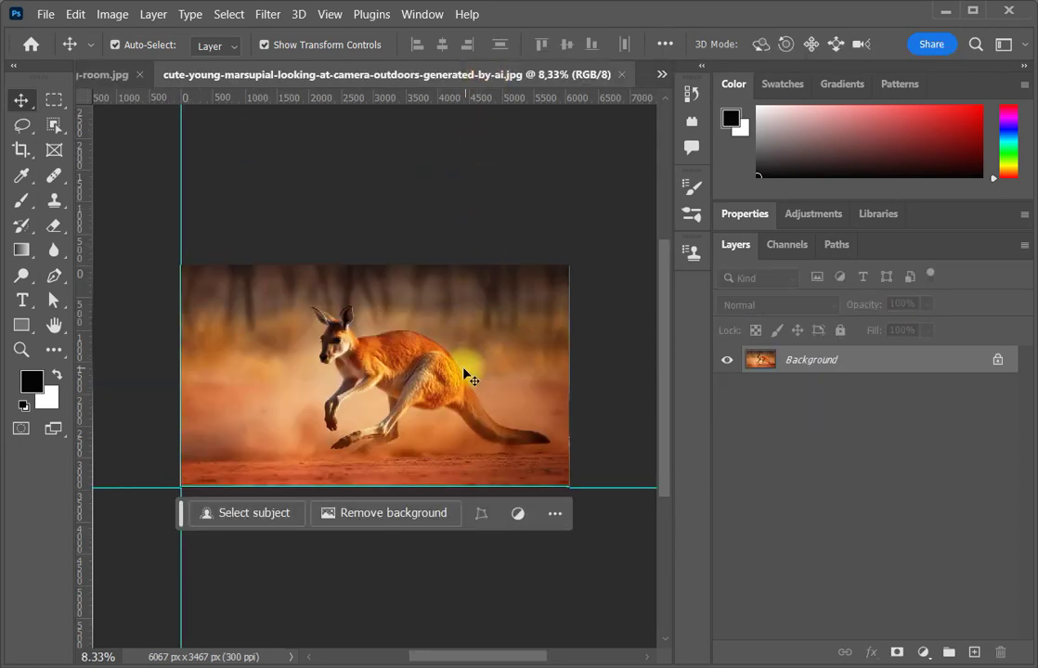
drag(341, 66, 398, 494)
click(529, 103)
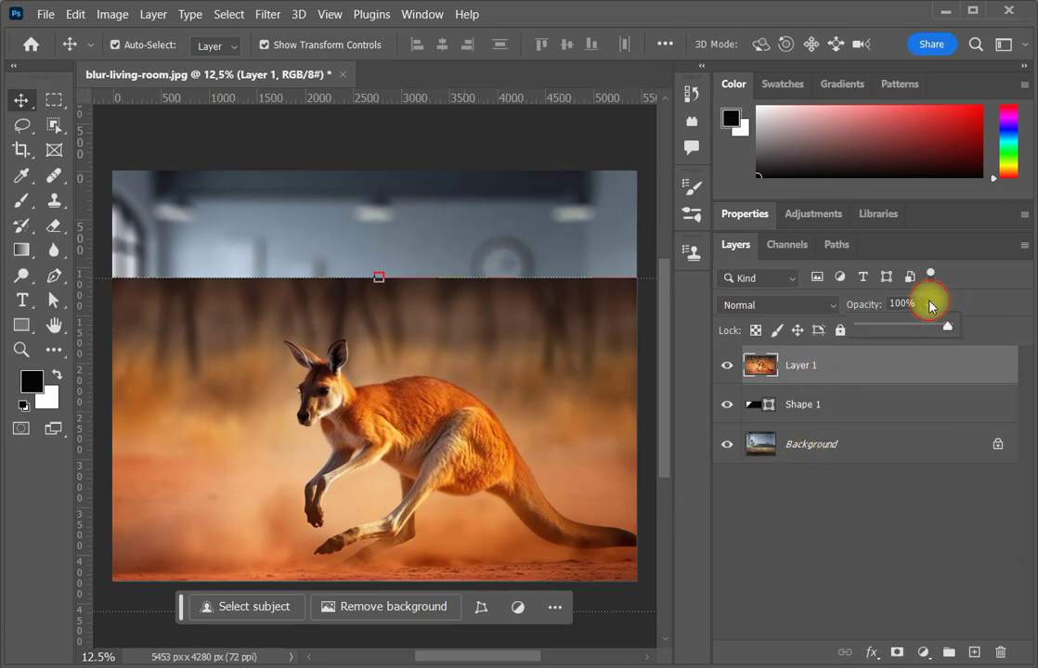
Step: Lower the kangaroo layer's opacity to 48%, then scale it to 79.70% and move it so its ground covers the tabletop shape
drag(941, 333, 900, 327)
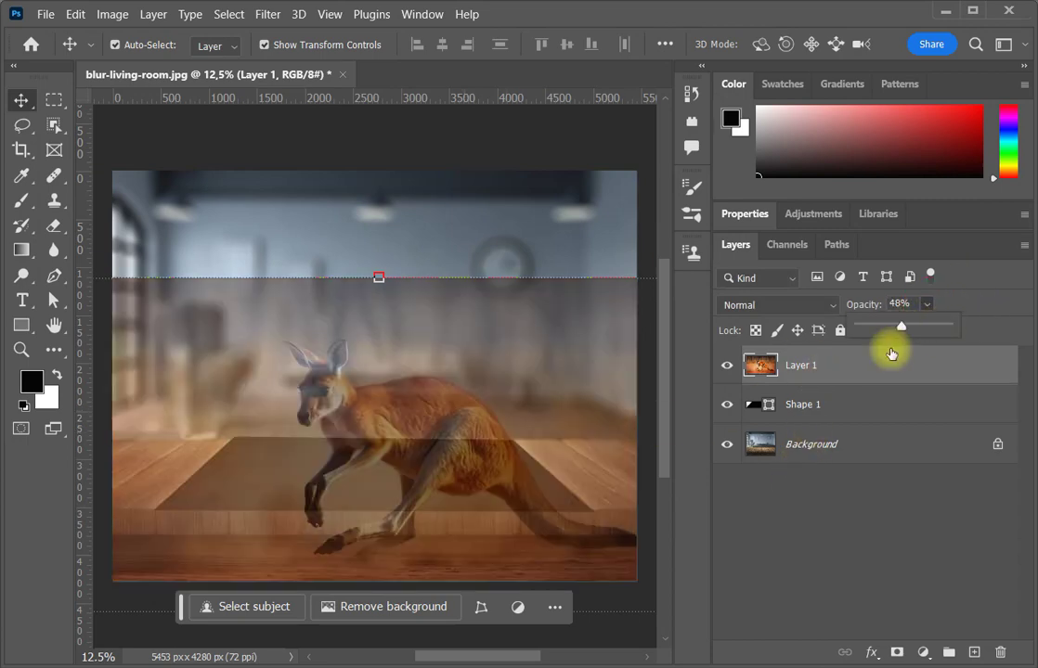
click(604, 335)
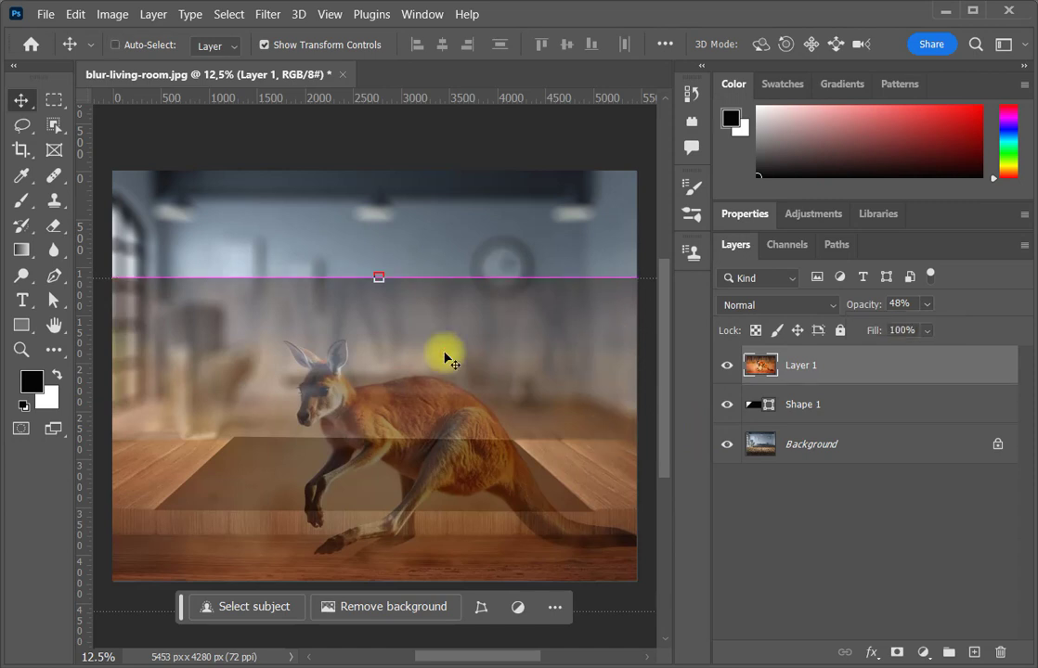
key(ctrl+minus)
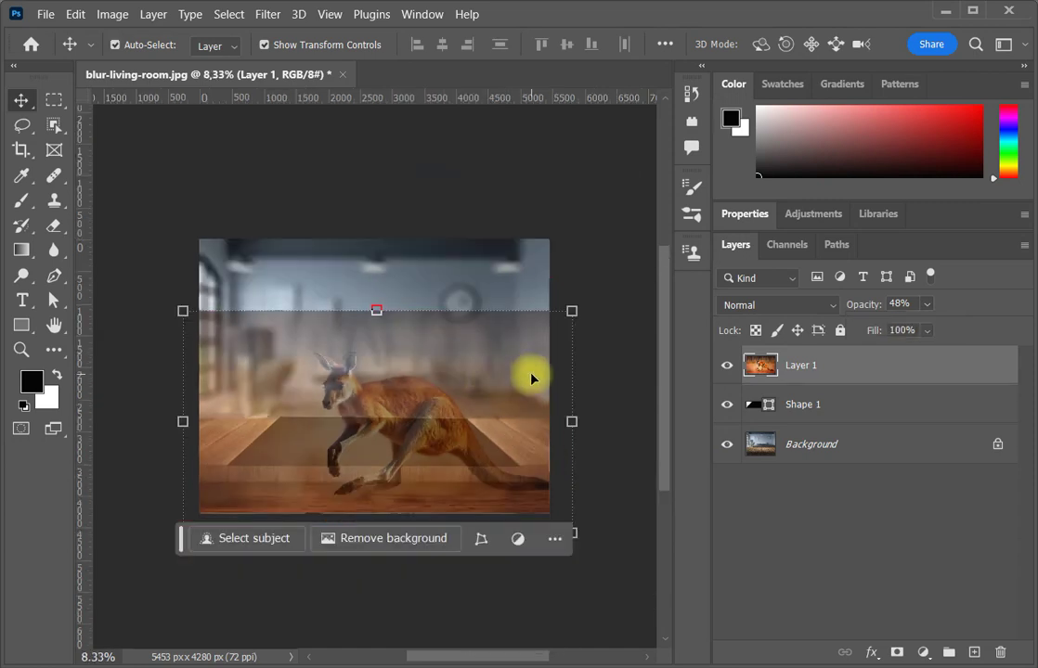
drag(568, 311, 531, 332)
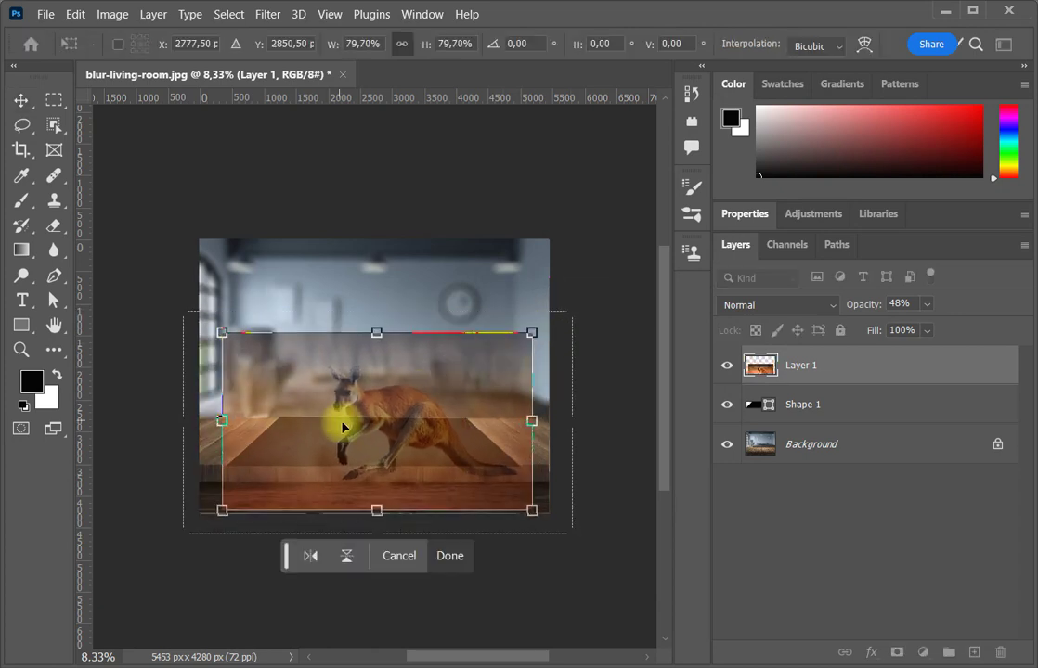
drag(365, 435, 354, 398)
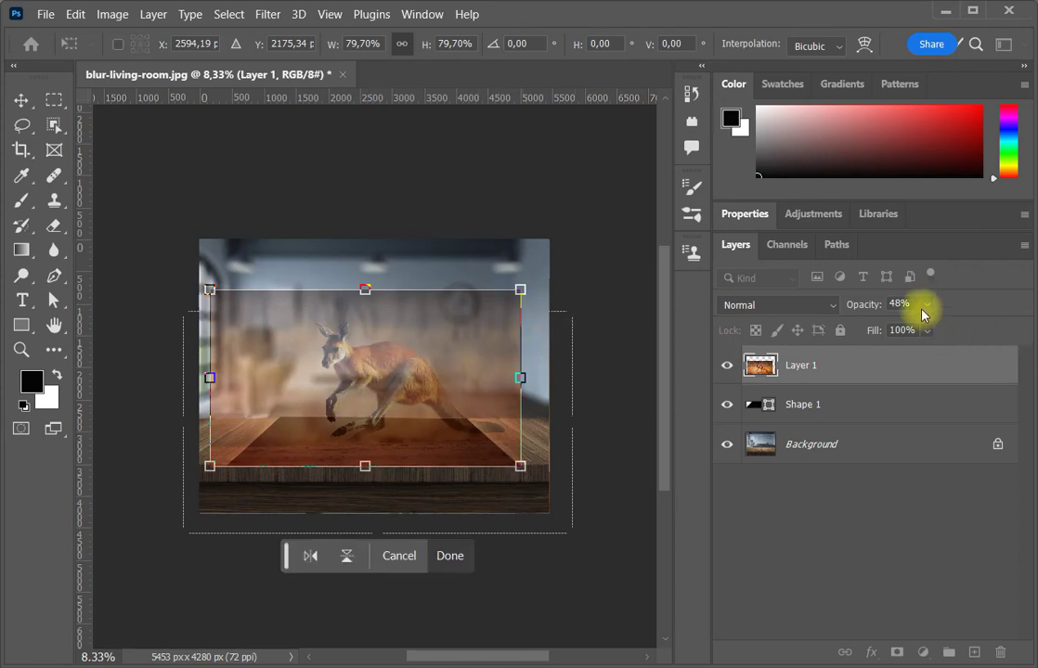
Step: Set the kangaroo layer's opacity back to 100% and apply the transform
drag(940, 329, 988, 326)
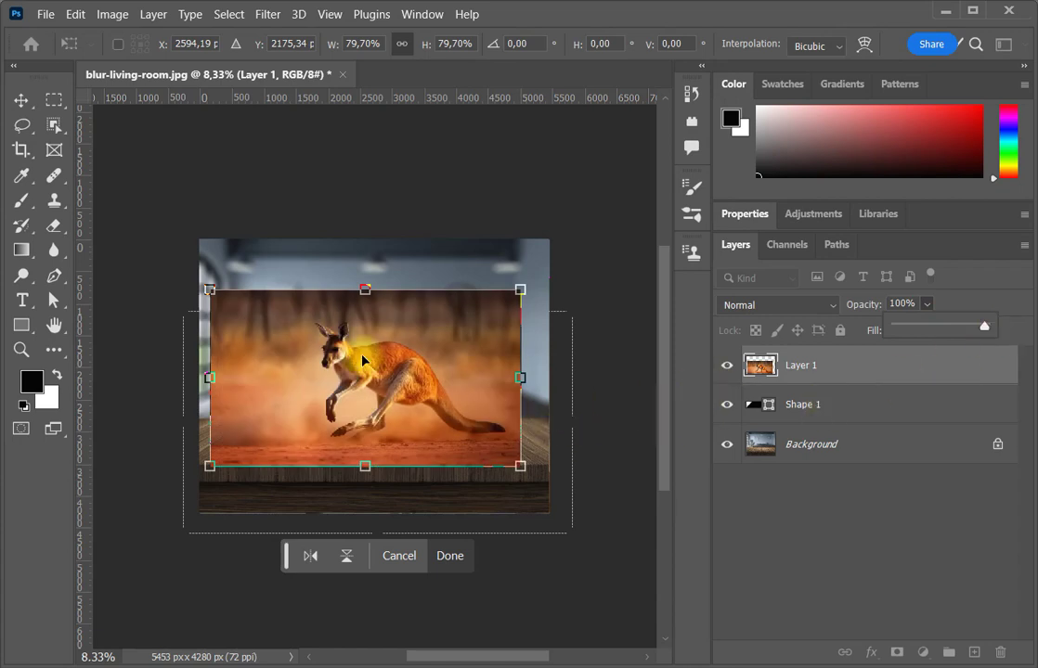
click(151, 16)
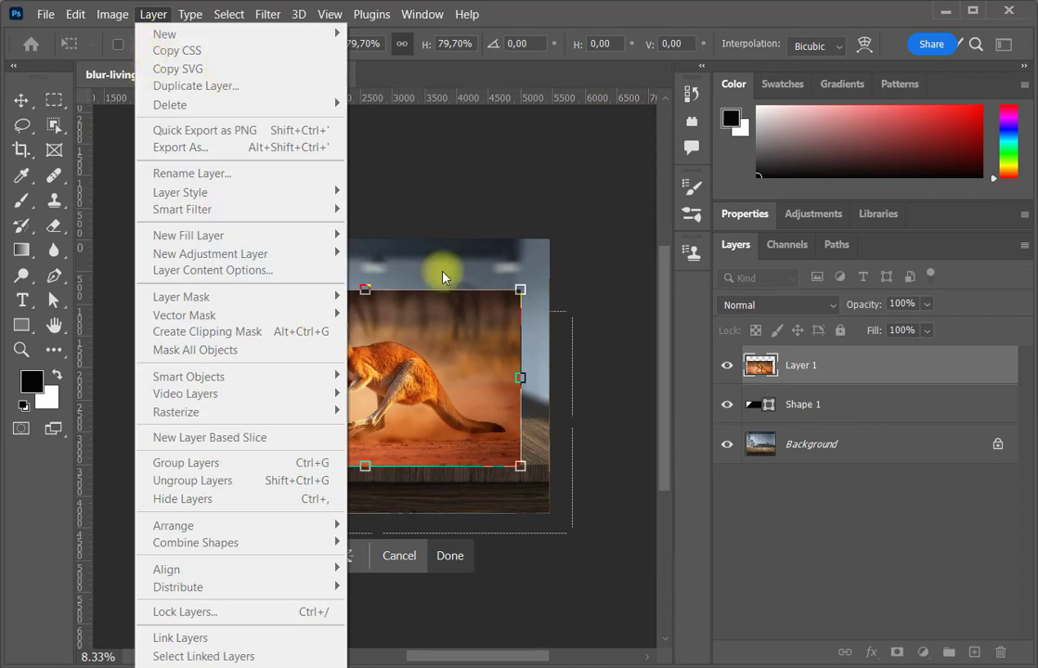
click(533, 181)
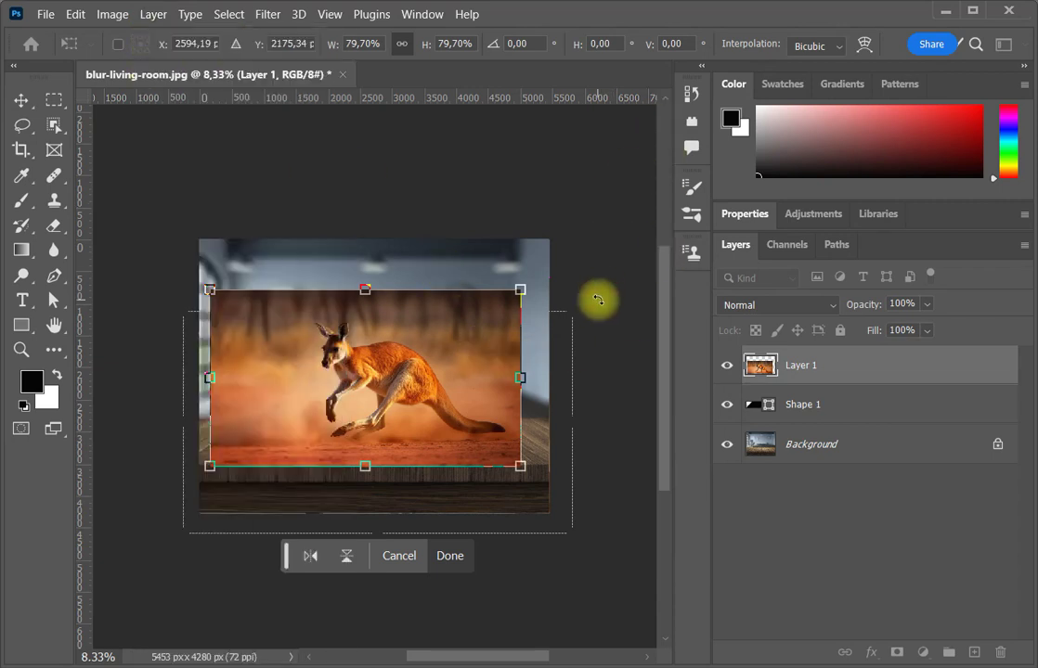
key(Return)
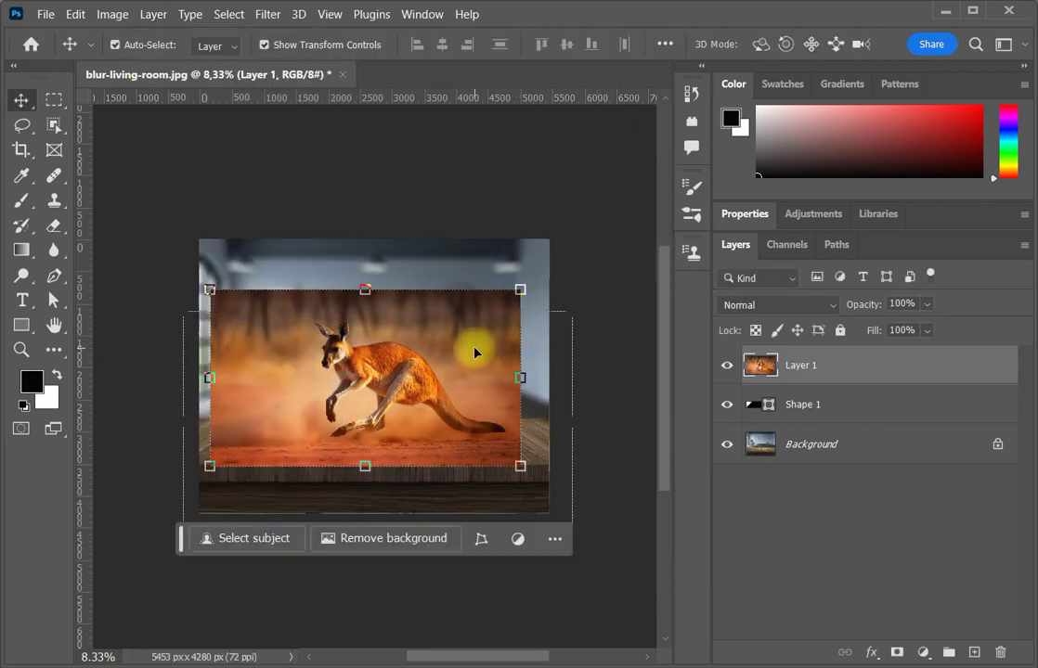
Step: Create a clipping mask from the kangaroo layer onto the Shape 1 layer
click(121, 20)
mouse_move(167, 18)
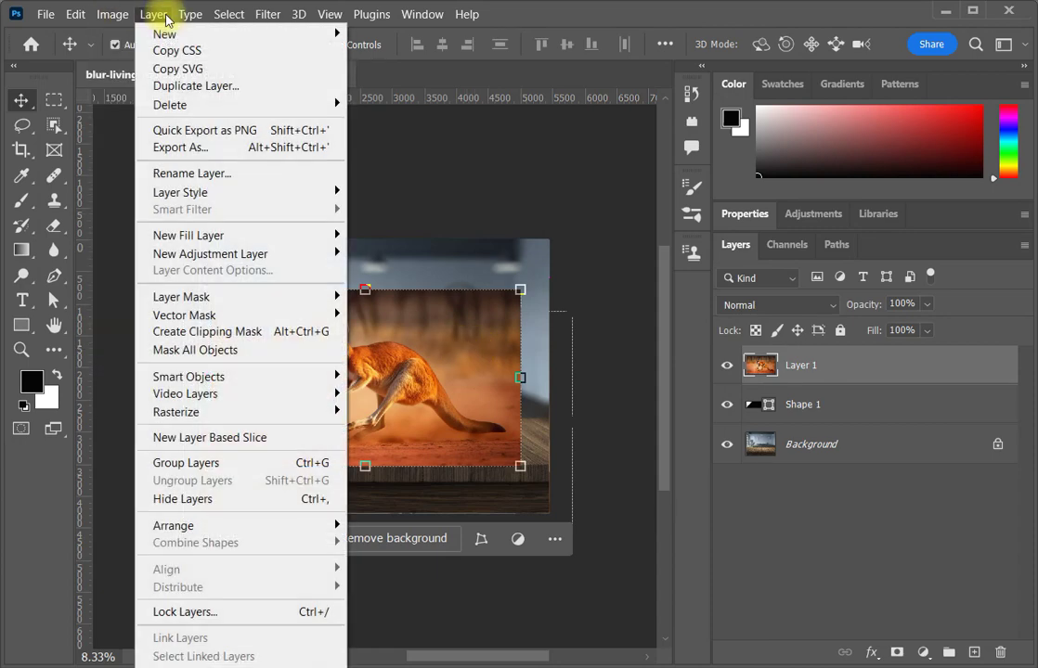
click(223, 333)
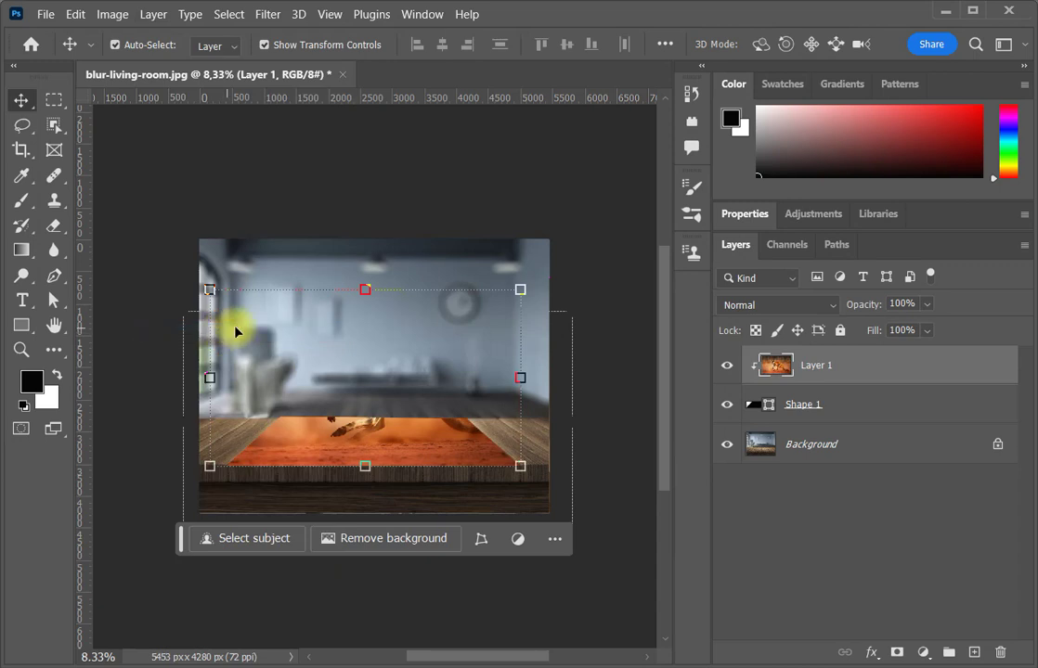
Step: Duplicate the kangaroo layer, select the kangaroo on the copy, and add a layer mask from that selection
click(809, 367)
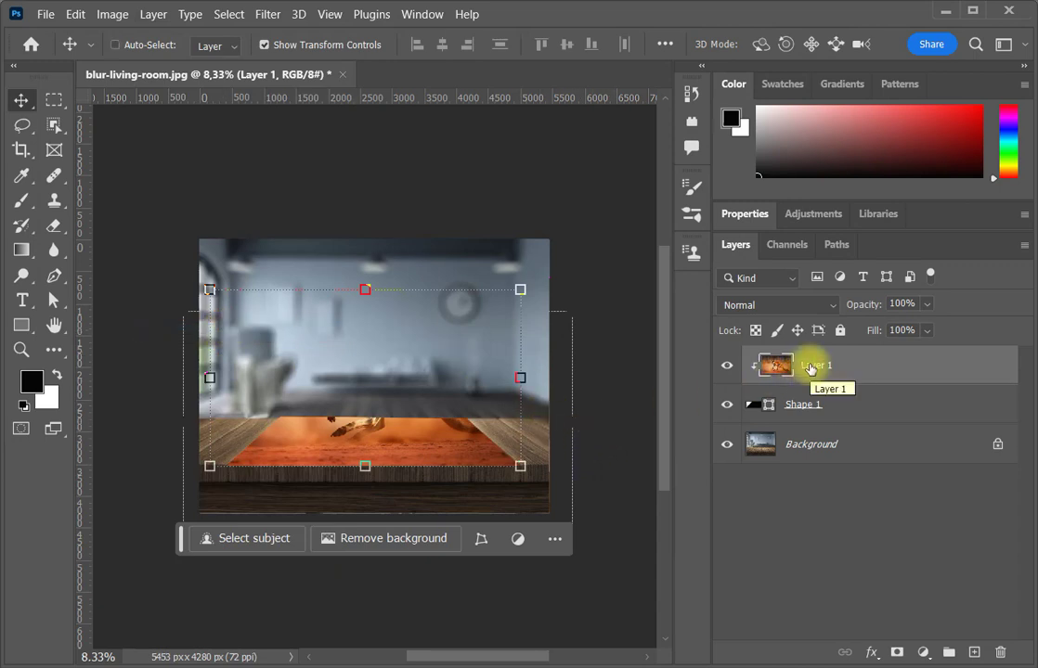
key(ctrl+j)
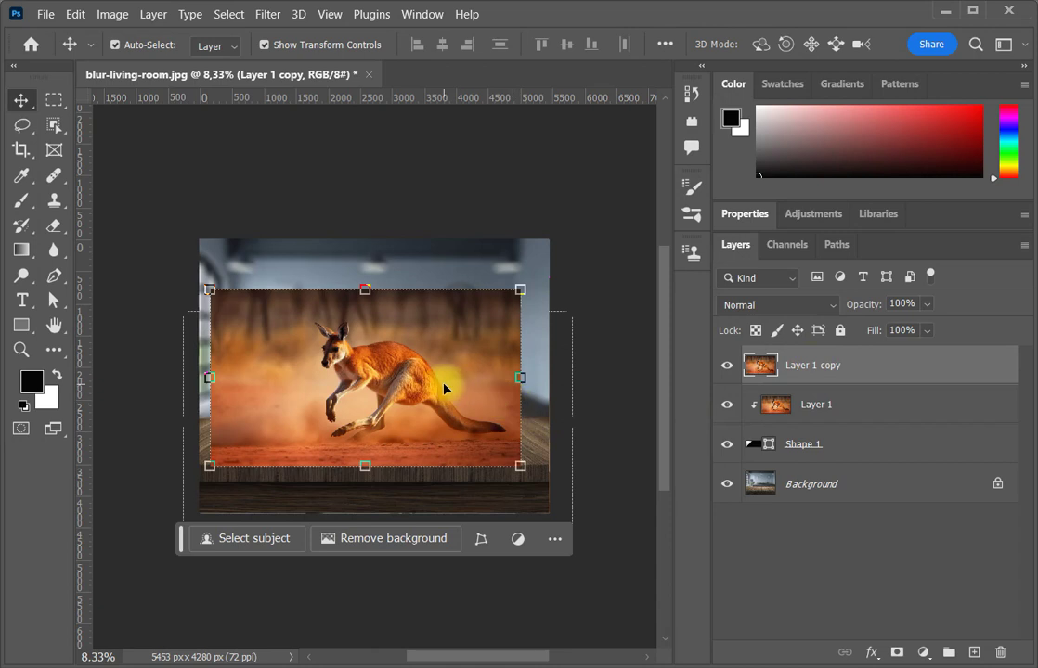
key(ctrl+equal)
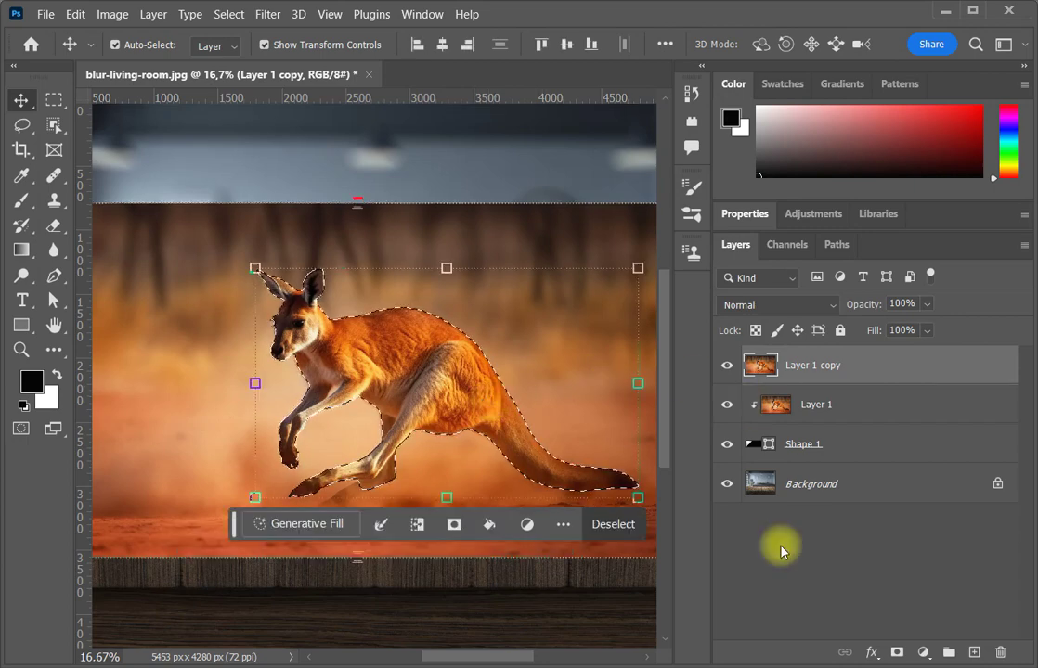
click(898, 652)
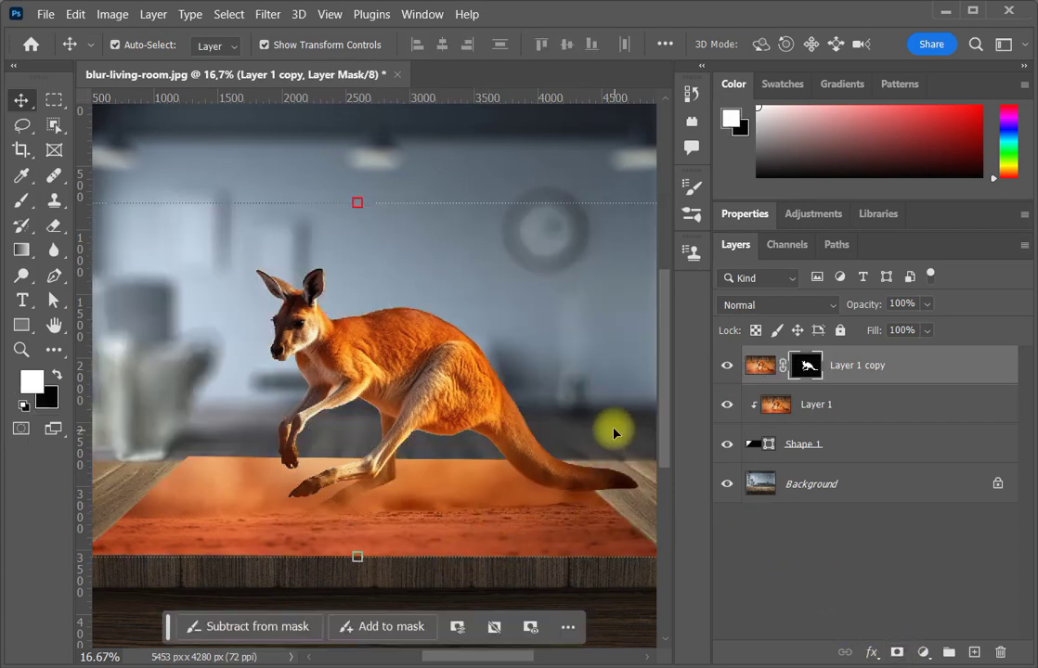
Step: Duplicate the Shape 1 layer and give the copy a white 20 px Stroke positioned outside
click(818, 453)
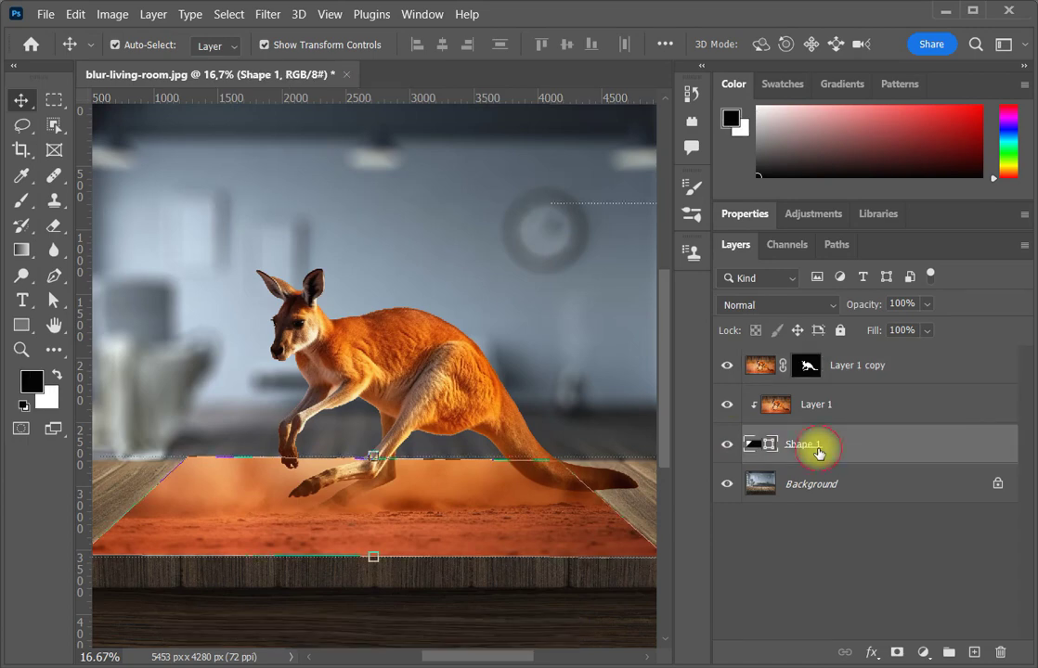
key(ctrl+j)
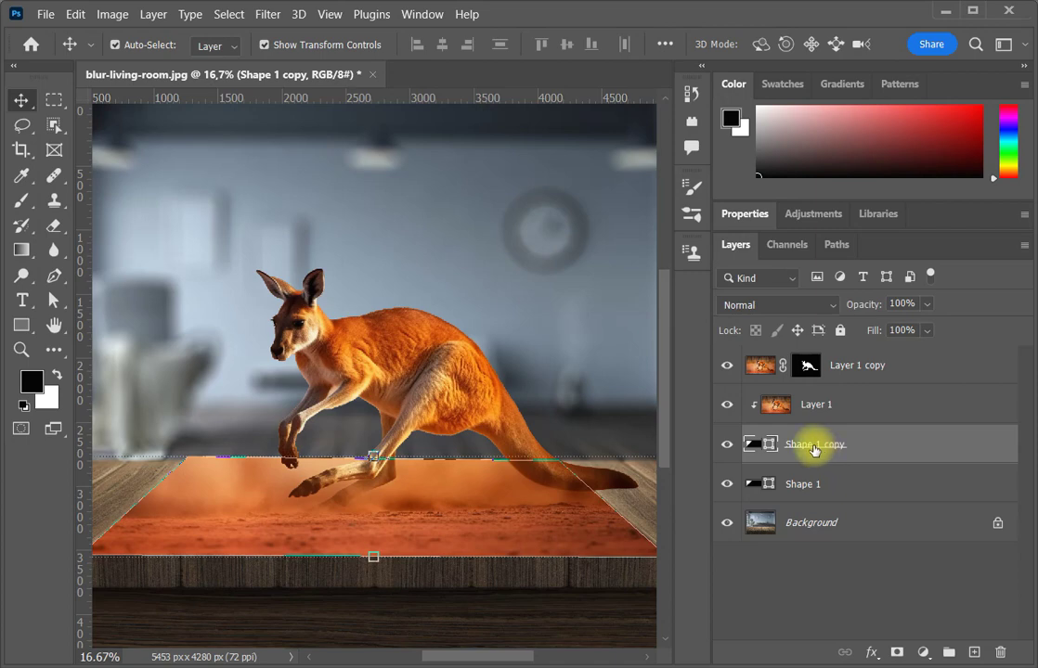
right_click(814, 450)
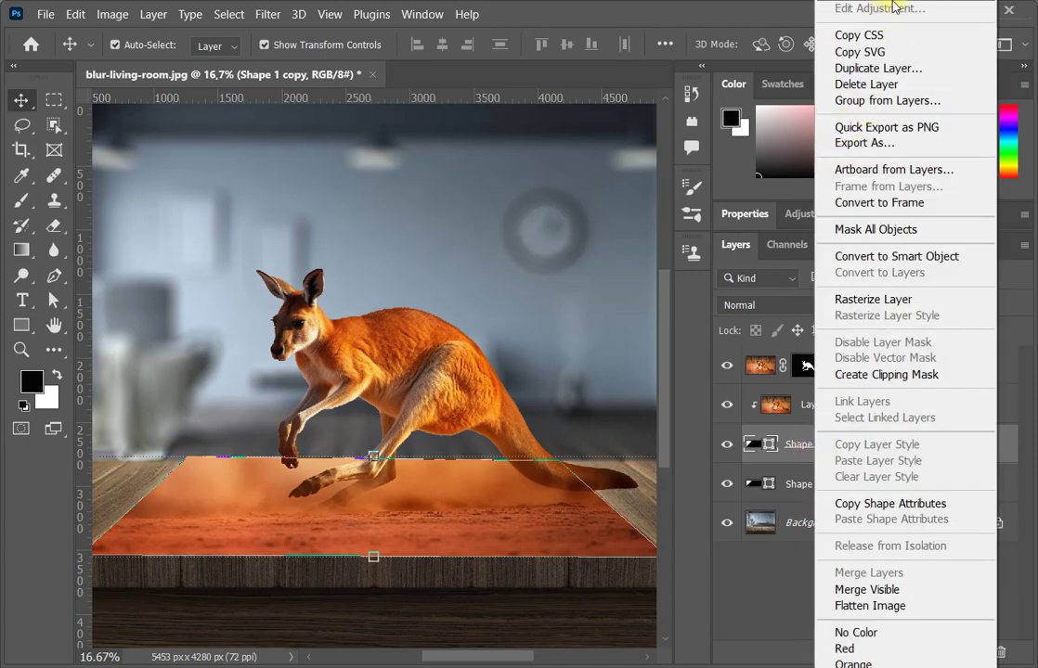
click(893, 5)
drag(496, 99, 537, 103)
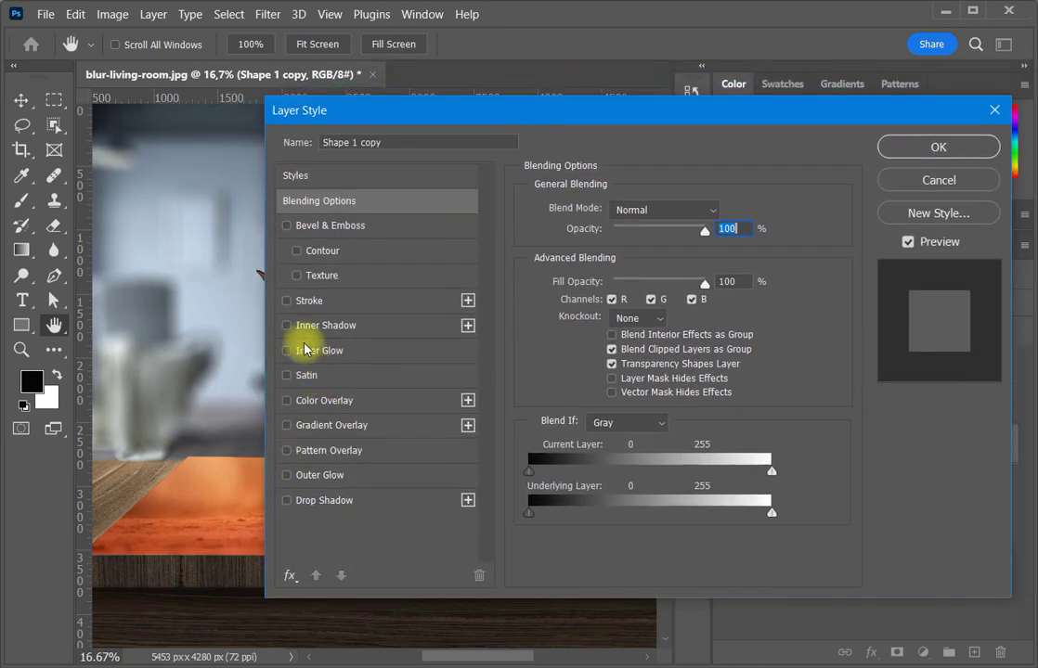
click(286, 302)
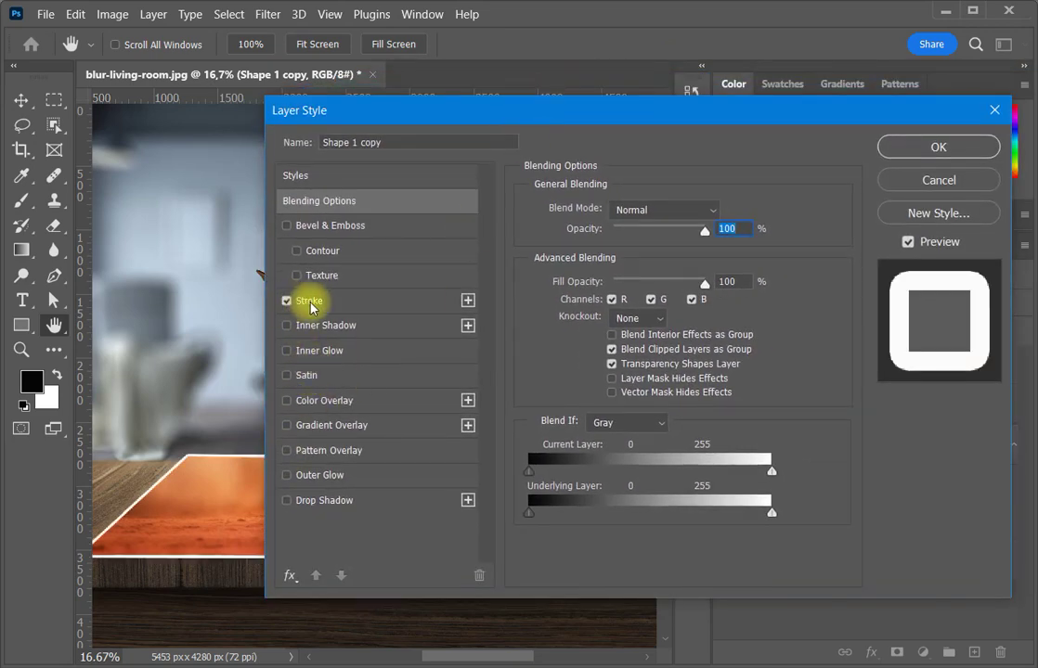
click(307, 300)
drag(608, 113, 480, 183)
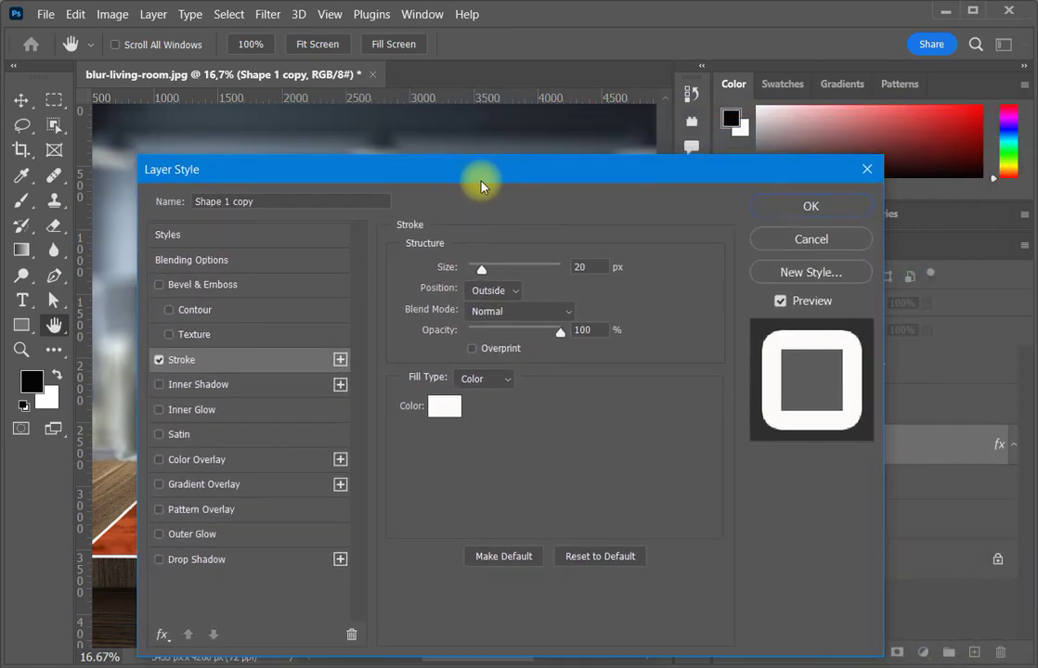
click(785, 206)
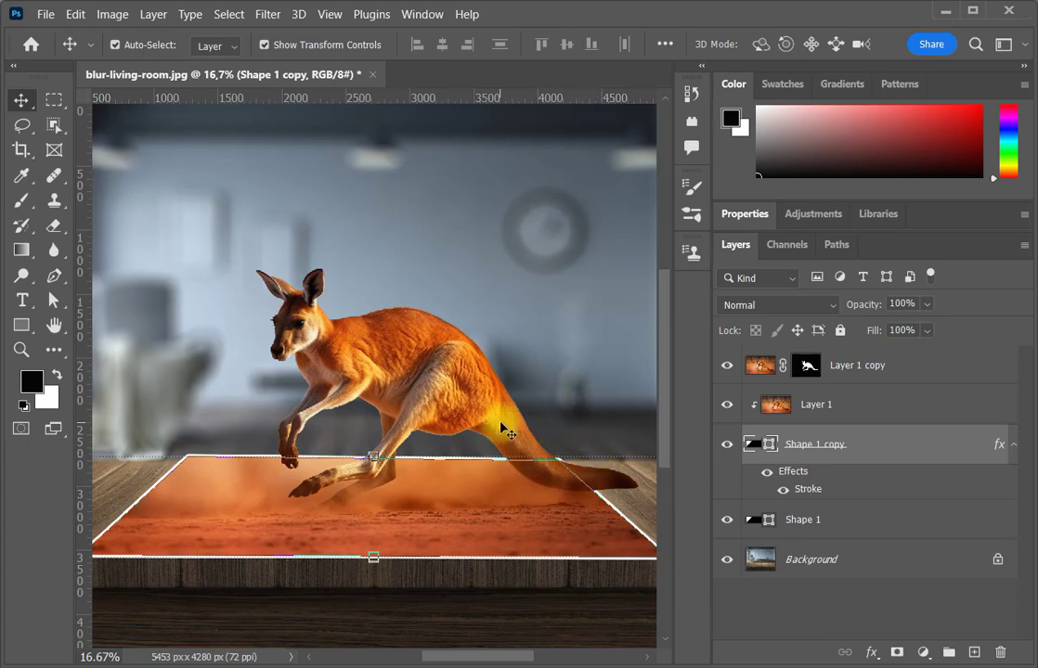
Step: Warp the Shape 1 copy path, pulling its near corners up and inward and raising its far corners so the photo's edges curl off the table
key(ctrl+minus)
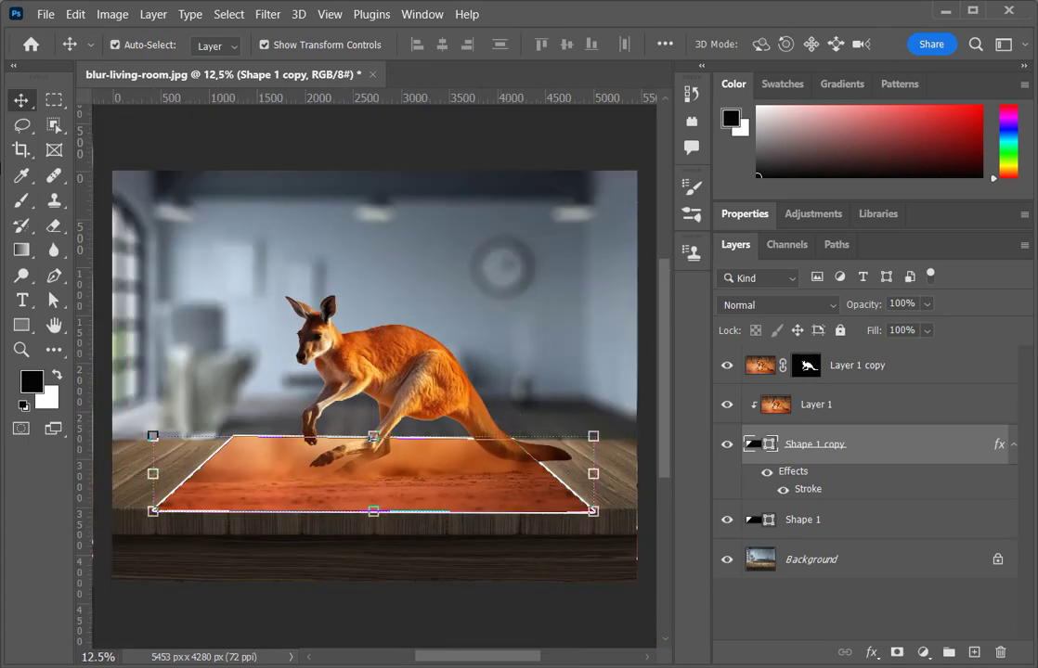
click(74, 15)
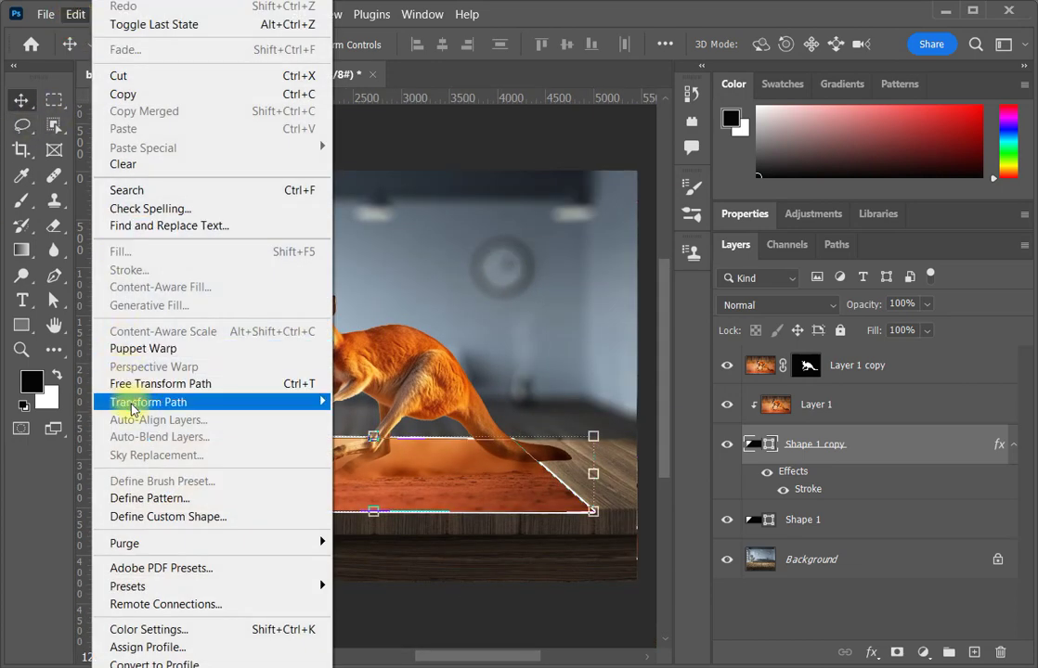
mouse_move(251, 401)
click(385, 523)
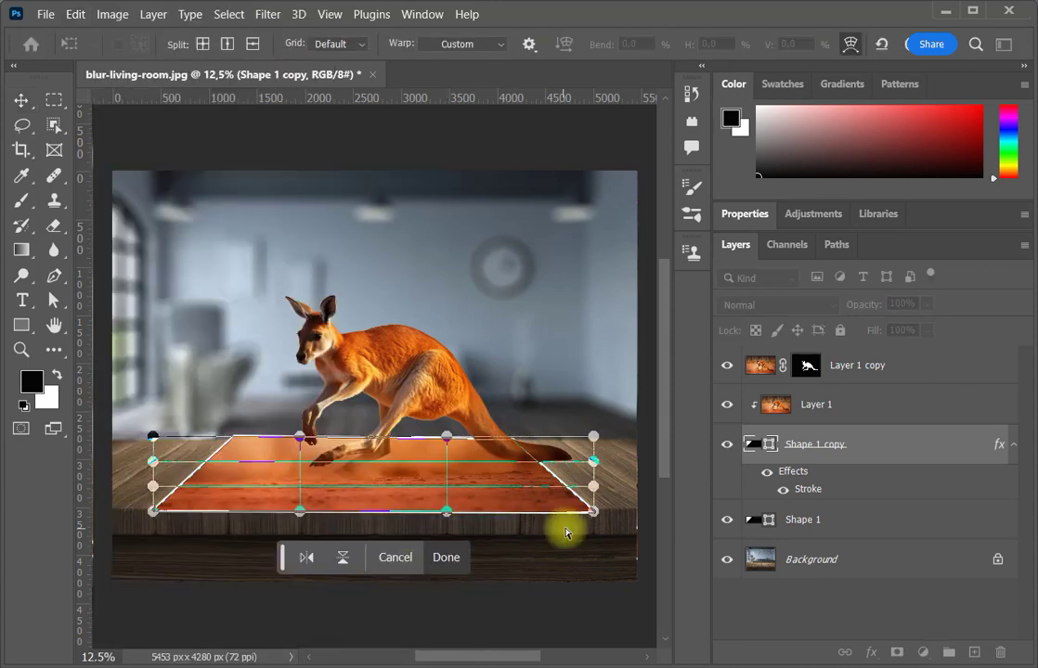
drag(594, 516, 579, 500)
drag(153, 509, 167, 492)
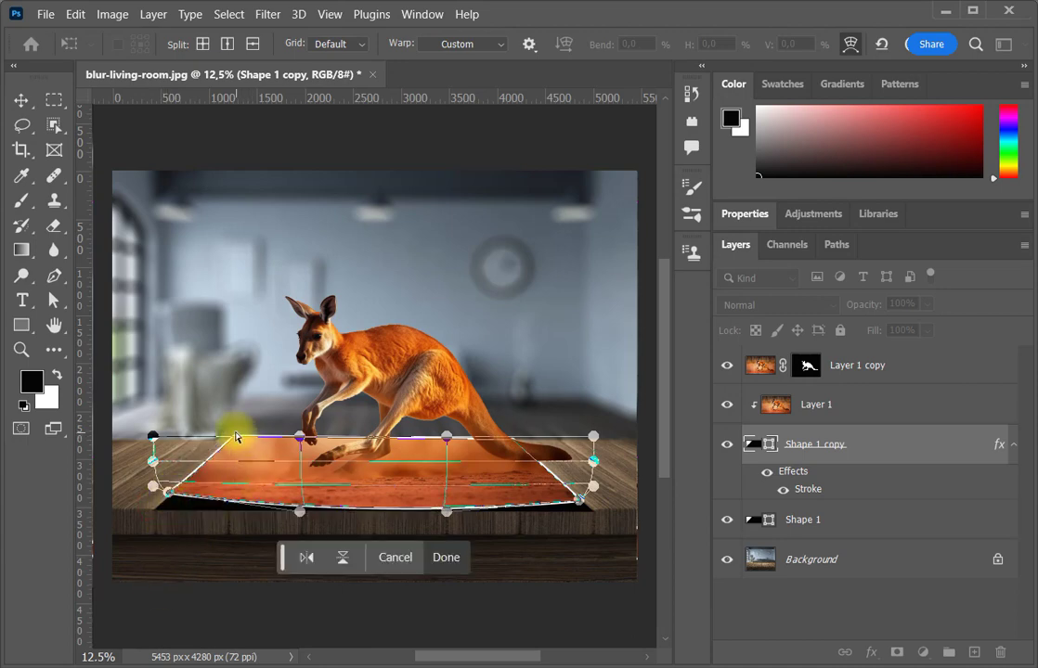
drag(151, 434, 163, 415)
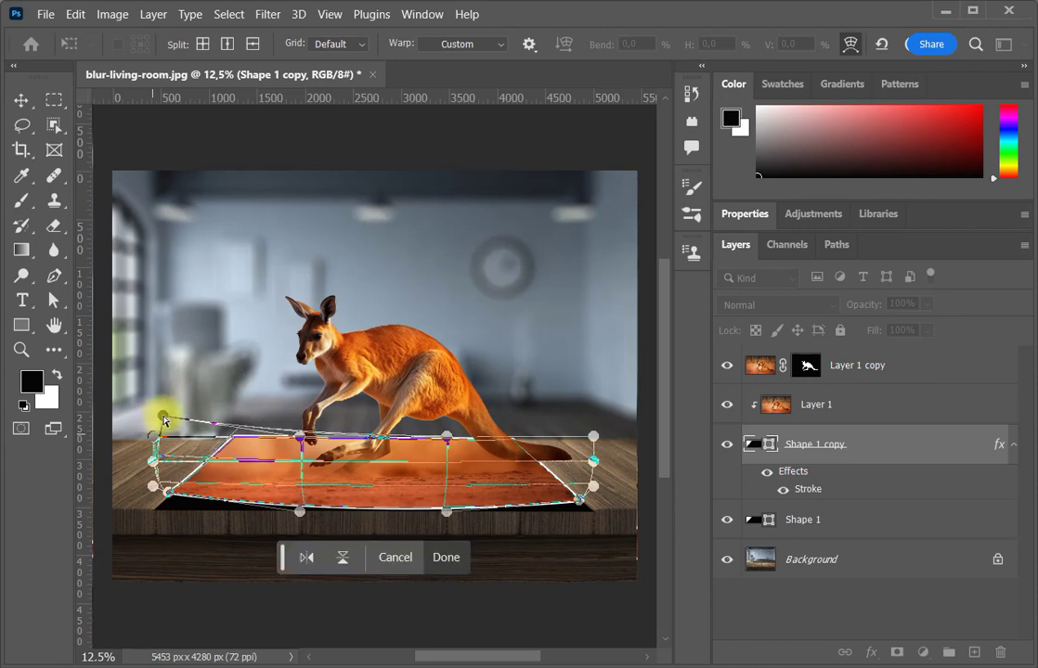
drag(593, 436, 590, 412)
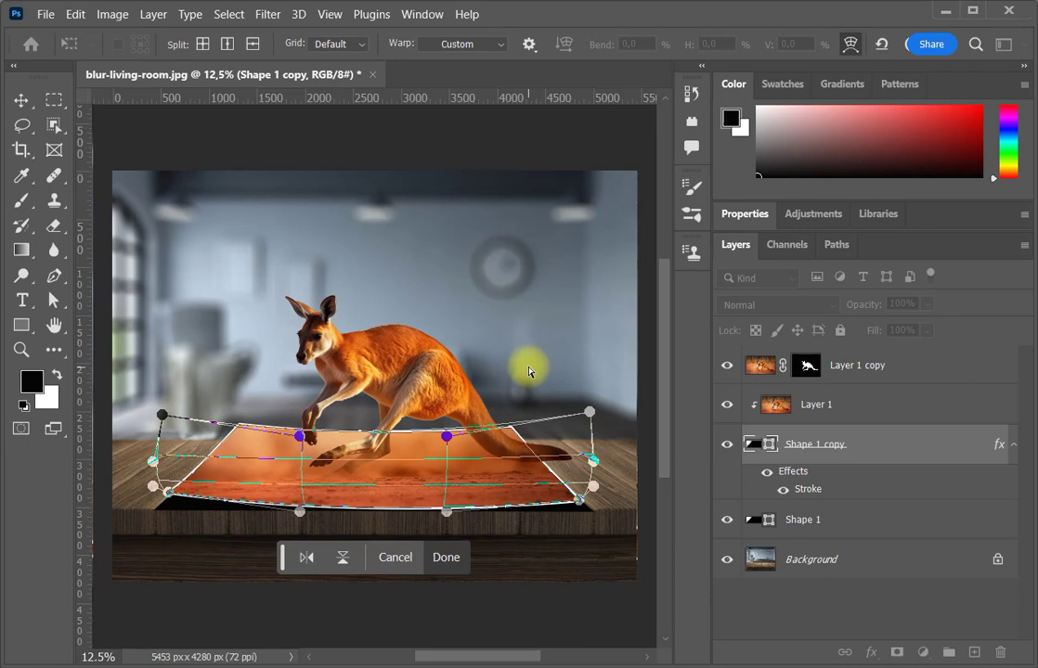
click(444, 557)
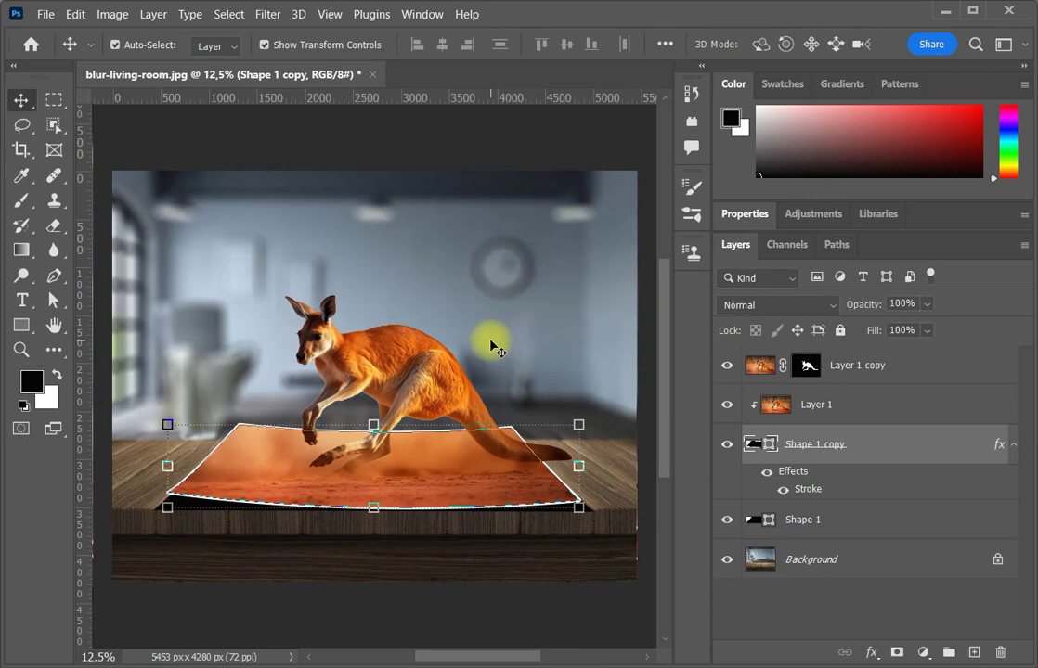
key(ctrl+equal)
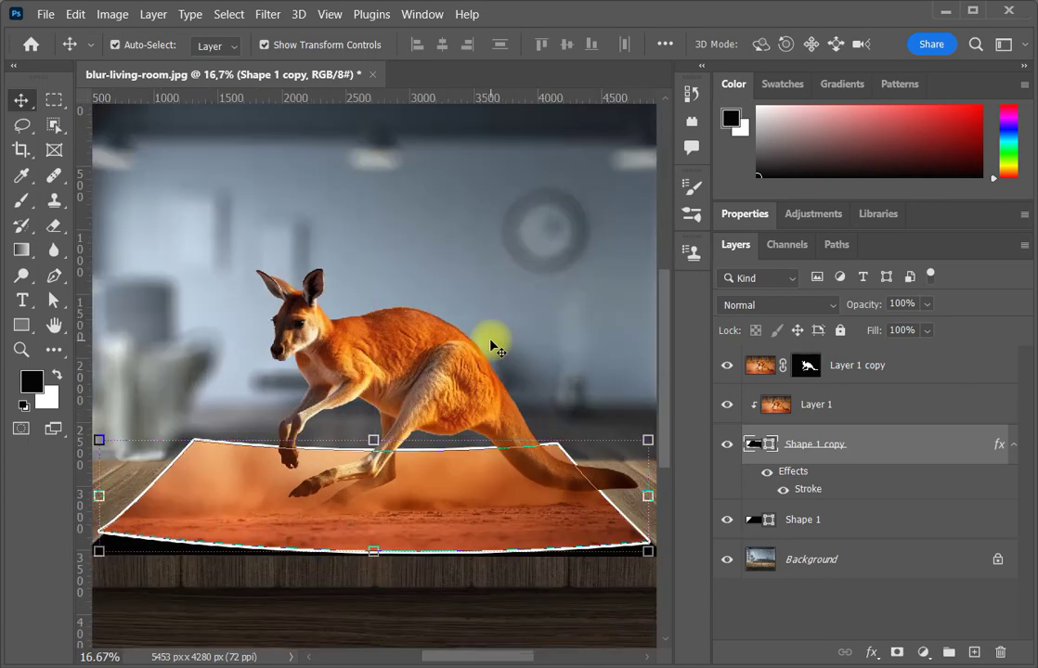
click(226, 216)
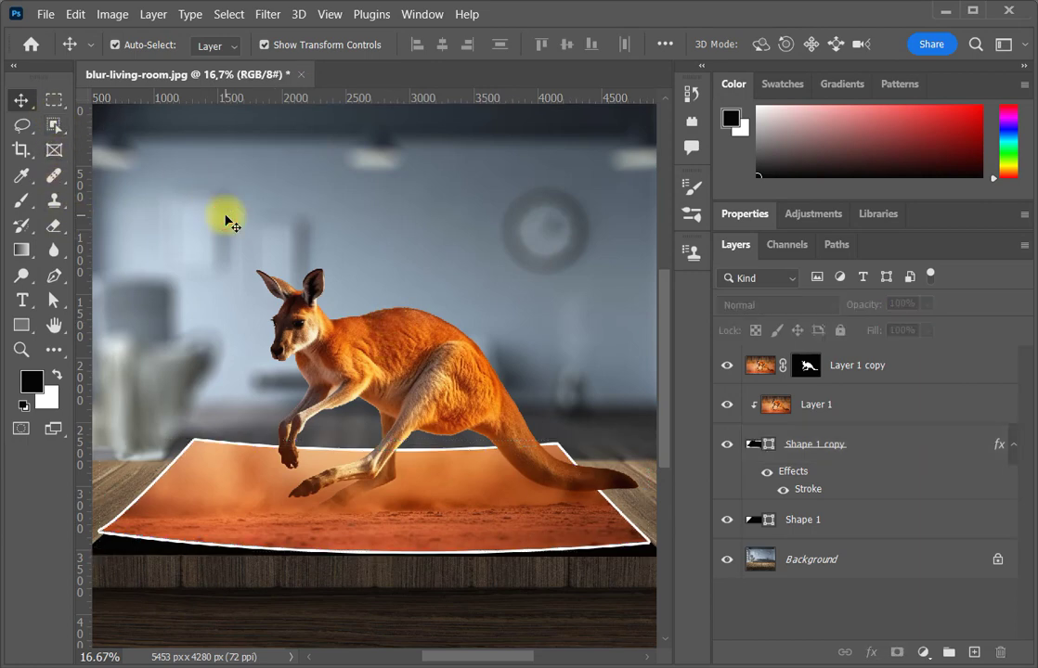
Step: Add a Color Lookup adjustment above the masked kangaroo copy with the DropBlues.3DL 3DLUT file
click(903, 368)
click(923, 653)
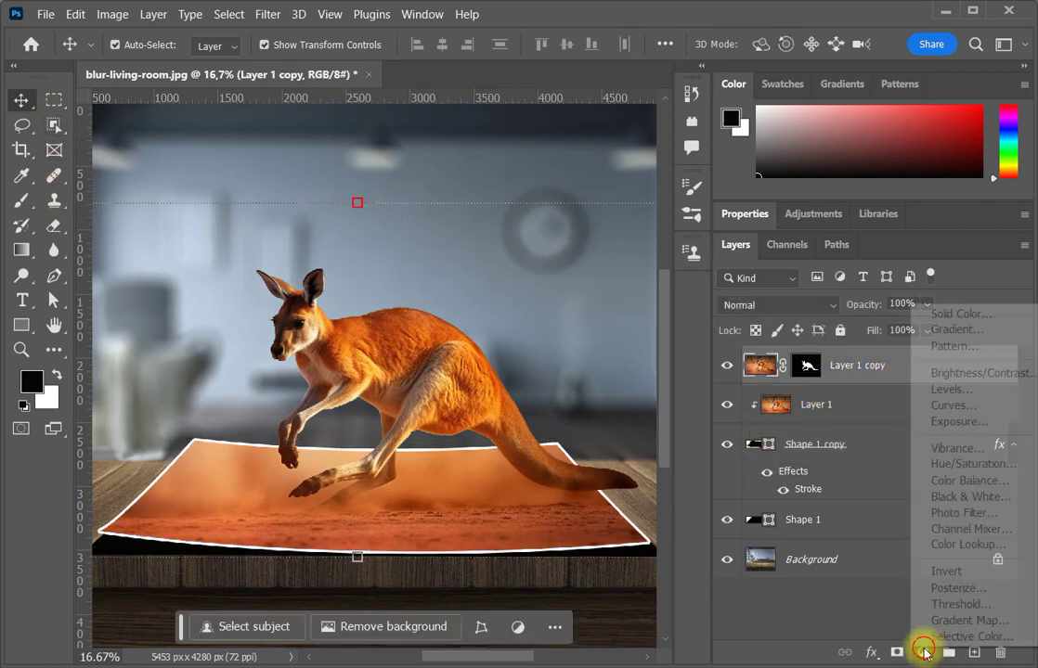
click(963, 548)
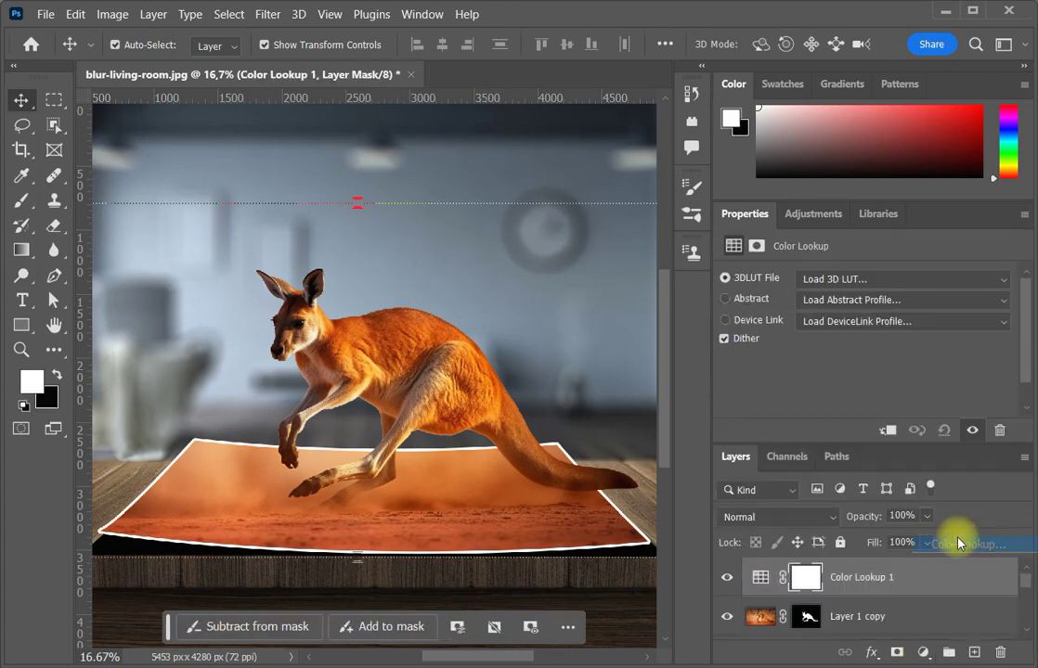
click(981, 288)
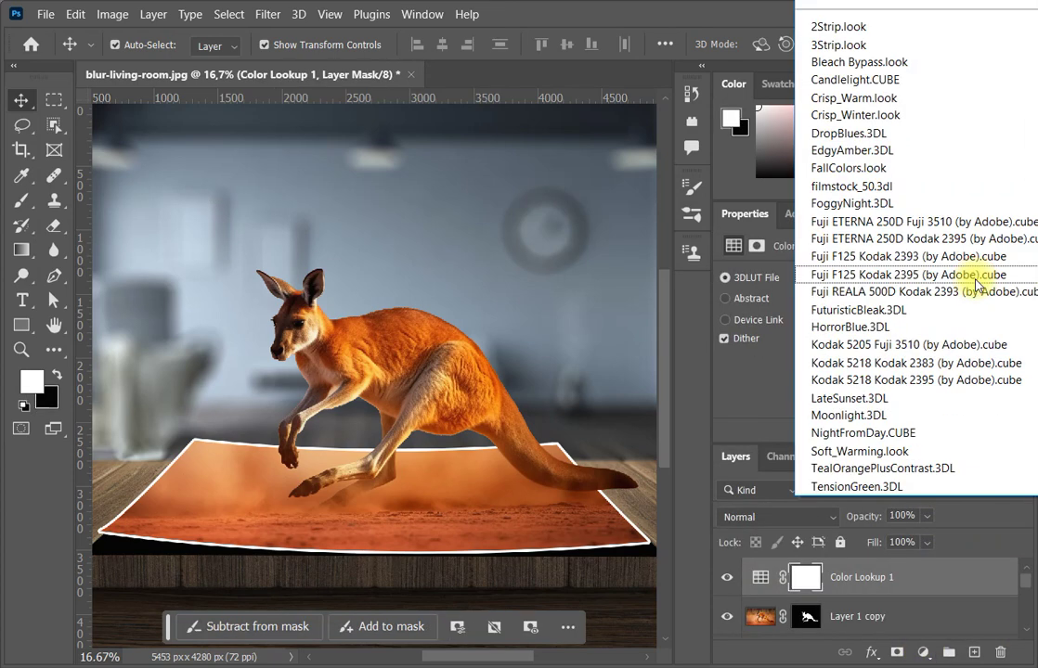
click(893, 133)
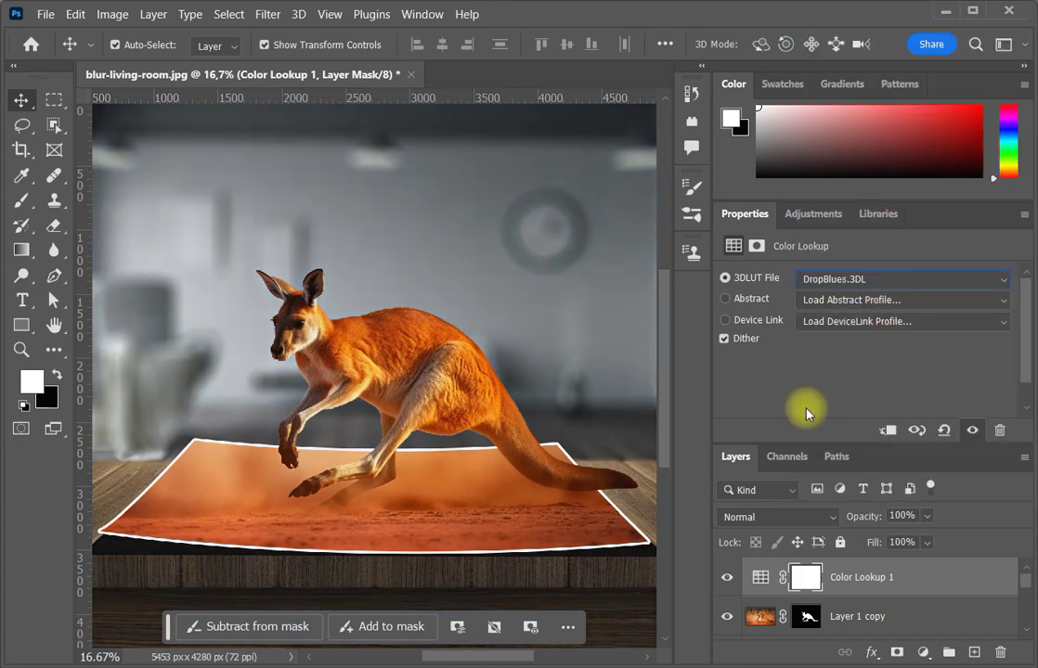